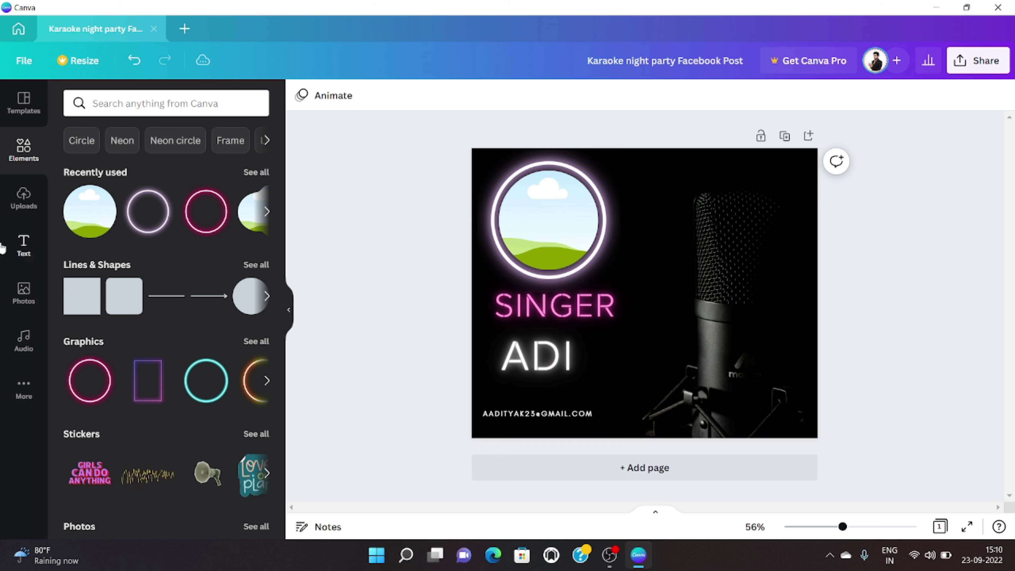
Step: Drop the yellow-background portrait into the neon circle frame and enlarge it to fill the circle
{"action": "left_click_drag", "start_coordinate": [191, 430], "coordinate": [528, 222]}
{"action": "double_click", "coordinate": [529, 222]}
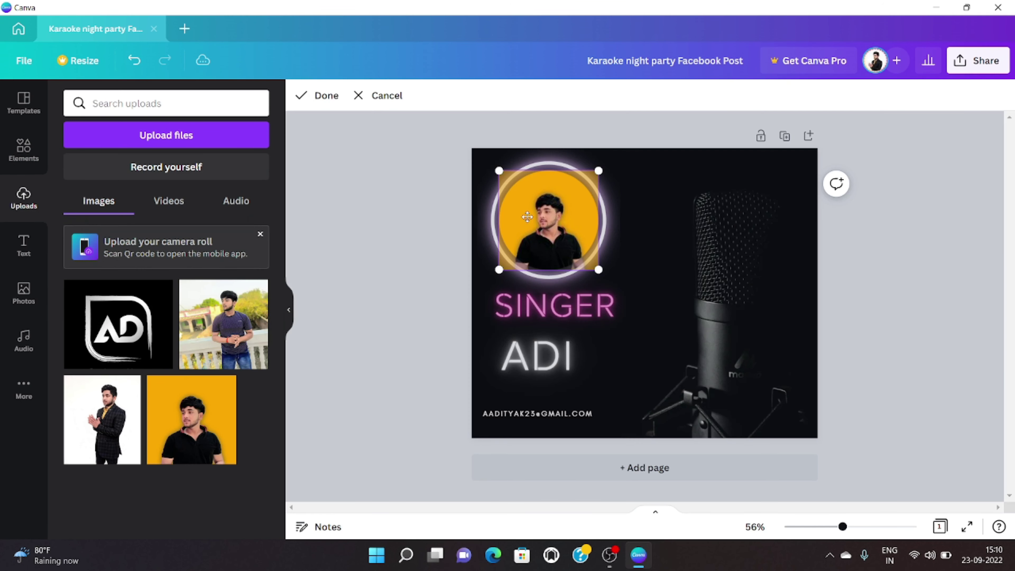
{"action": "left_click_drag", "start_coordinate": [599, 271], "coordinate": [616, 289]}
{"action": "left_click", "coordinate": [349, 271]}
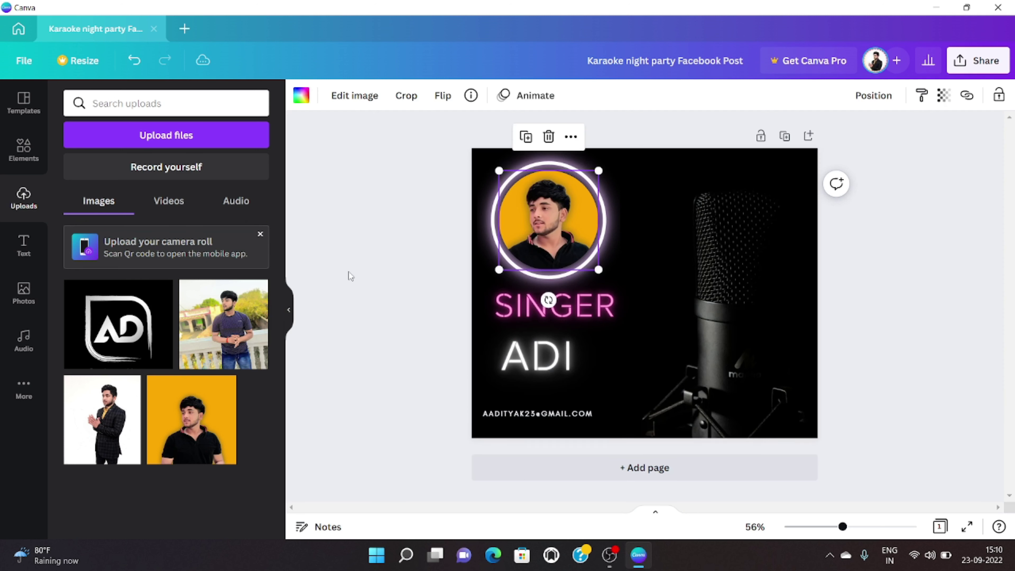
{"action": "left_click", "coordinate": [349, 271]}
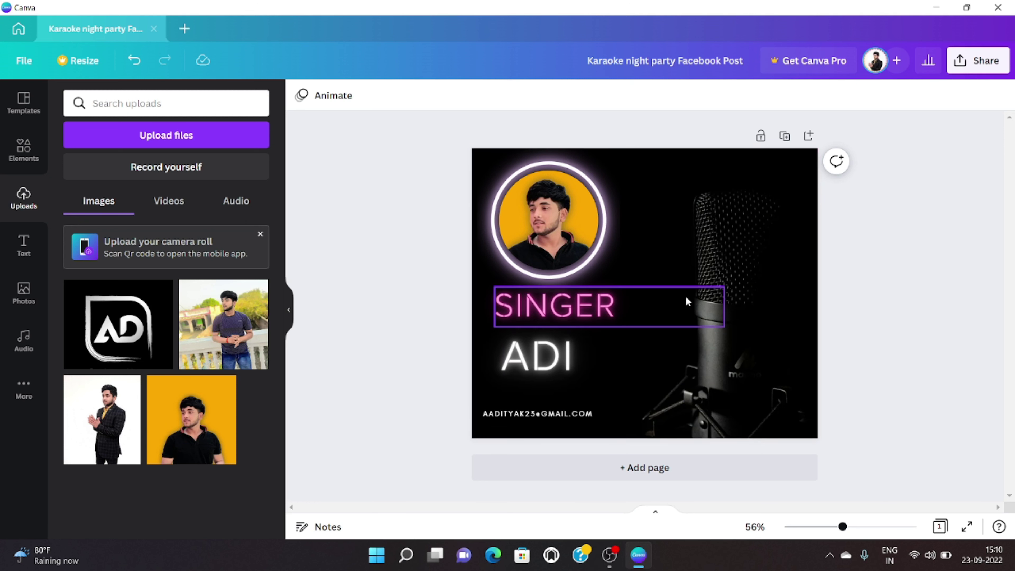
{"action": "left_click", "coordinate": [185, 29]}
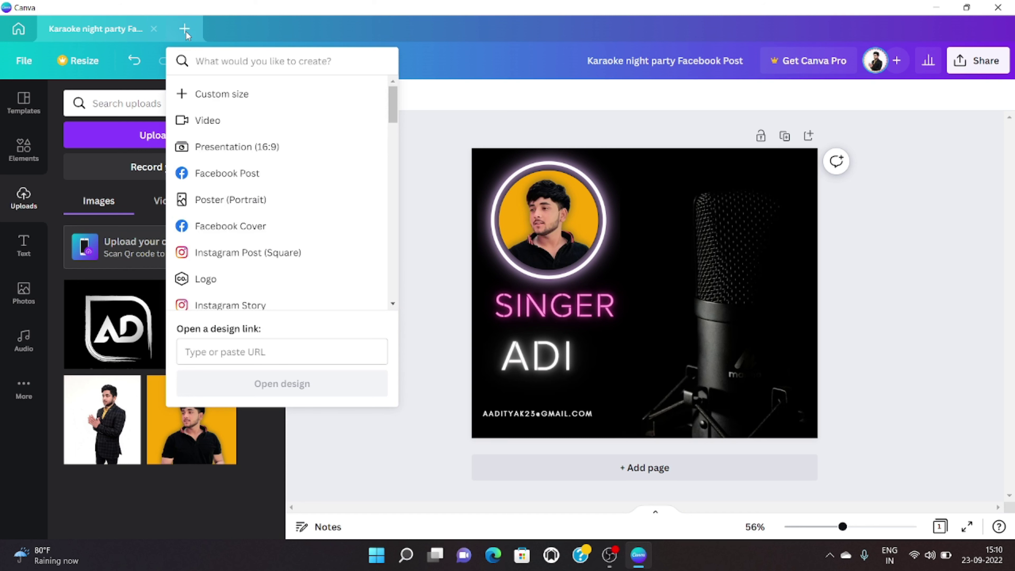
Step: Create a blank Facebook Cover and apply the 'New arrival BODYCON' template to it
{"action": "left_click", "coordinate": [214, 60]}
{"action": "left_click", "coordinate": [269, 226]}
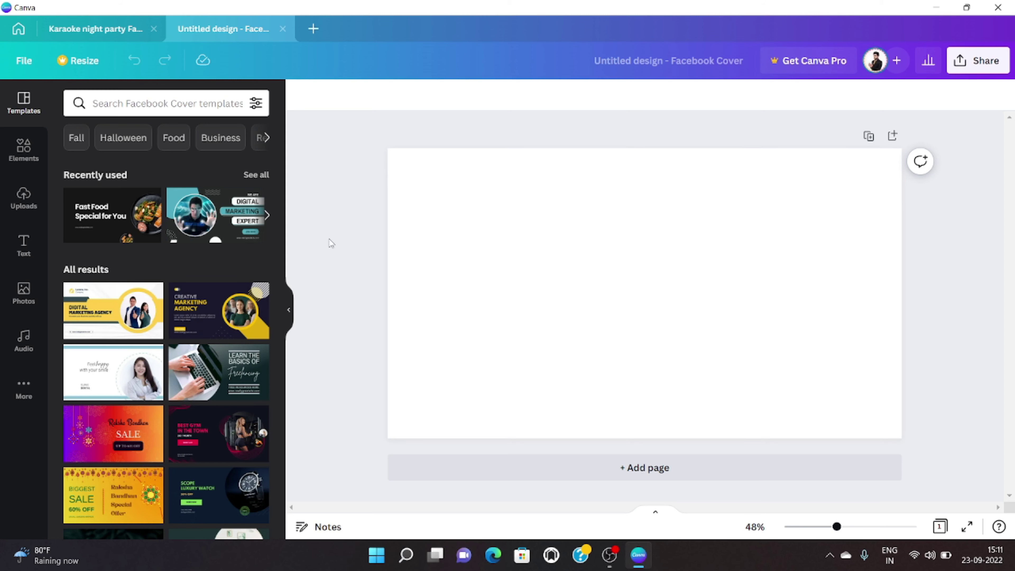
{"action": "scroll", "coordinate": [110, 256], "scroll_direction": "down", "scroll_amount": 6}
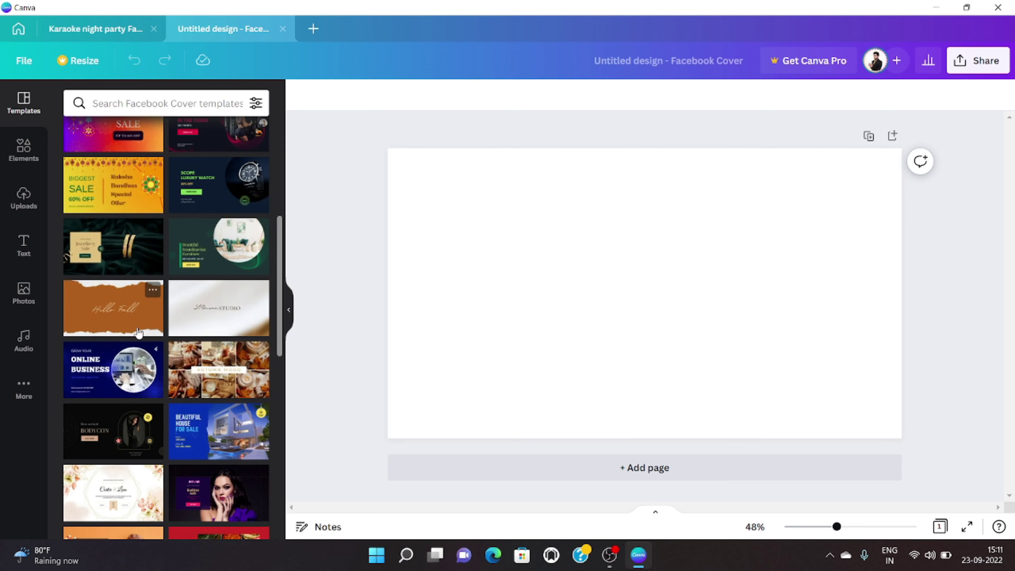
{"action": "scroll", "coordinate": [140, 302], "scroll_direction": "down", "scroll_amount": 5}
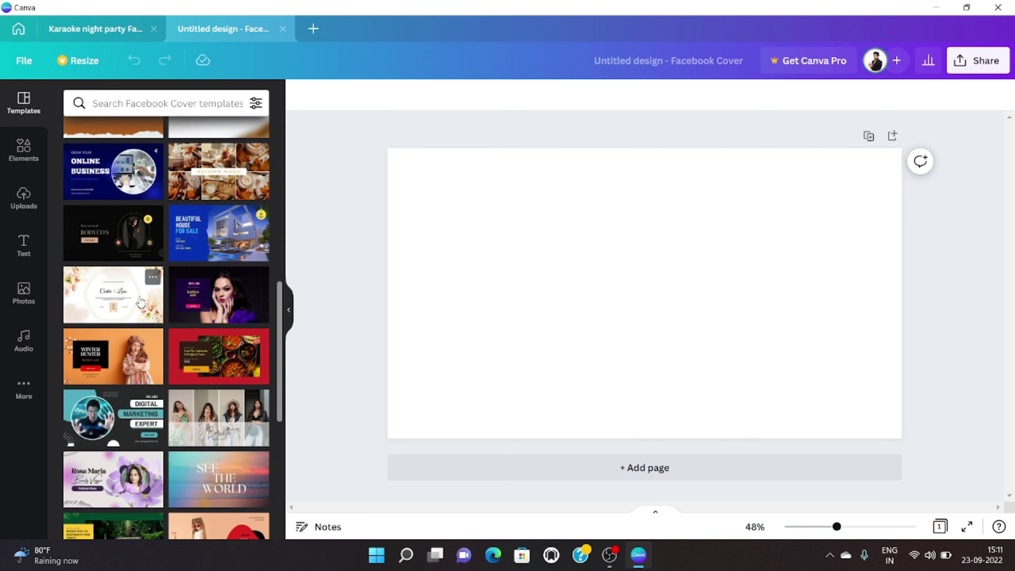
{"action": "scroll", "coordinate": [140, 302], "scroll_direction": "down", "scroll_amount": 4}
{"action": "scroll", "coordinate": [140, 302], "scroll_direction": "up", "scroll_amount": 6}
{"action": "left_click", "coordinate": [140, 302]}
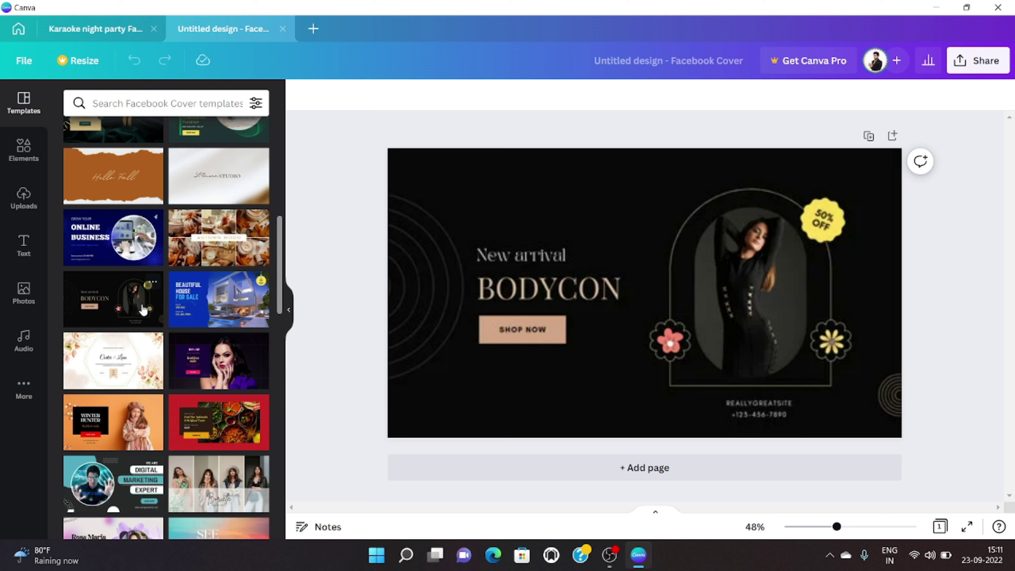
Step: Undo the accidental arch deletion, then delete only the woman's image, keeping the arch frame
{"action": "left_click", "coordinate": [749, 295]}
{"action": "key", "text": "Delete"}
{"action": "key", "text": "ctrl+z"}
{"action": "left_click", "coordinate": [751, 293]}
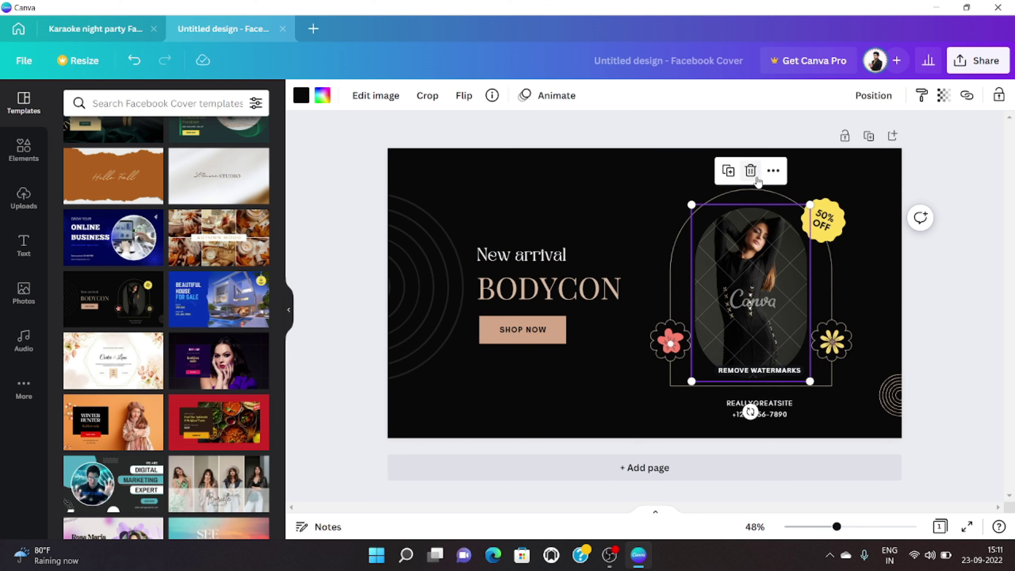
{"action": "left_click", "coordinate": [751, 170]}
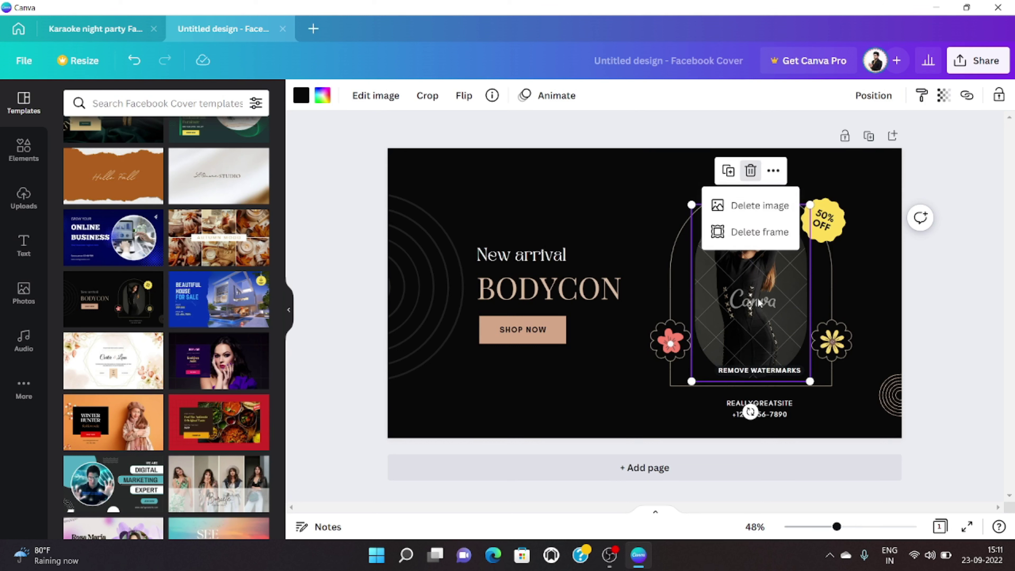
{"action": "left_click", "coordinate": [756, 205]}
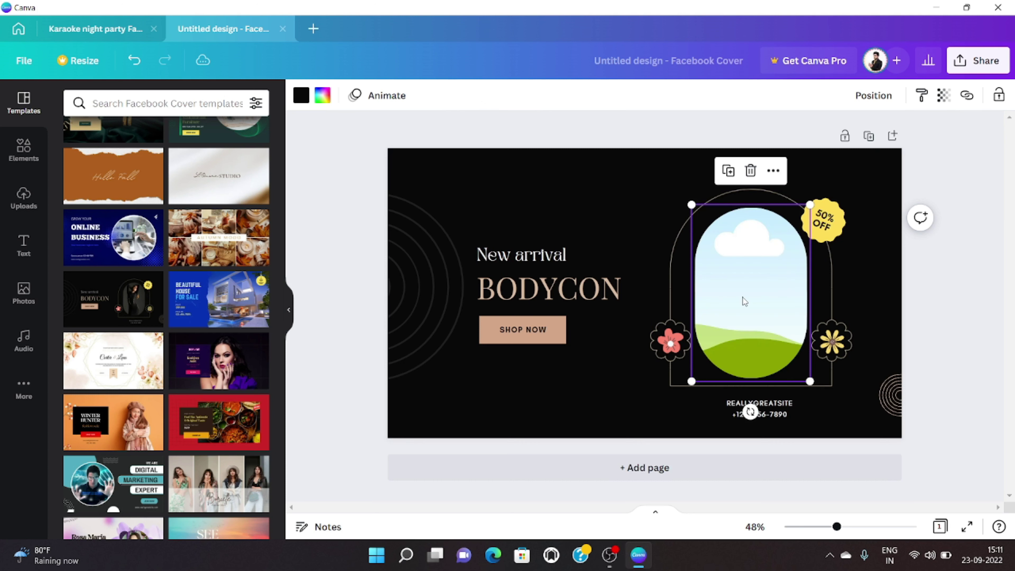
{"action": "left_click", "coordinate": [584, 173]}
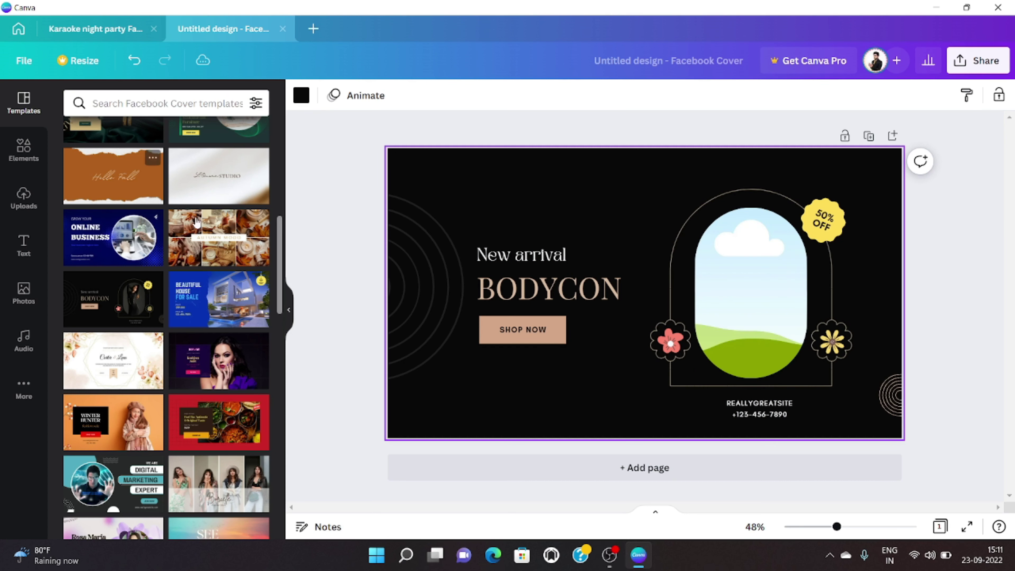
Step: Check the New arrival heading and SHOP NOW button, and scroll through further templates
{"action": "left_click", "coordinate": [532, 258]}
{"action": "left_click", "coordinate": [536, 338]}
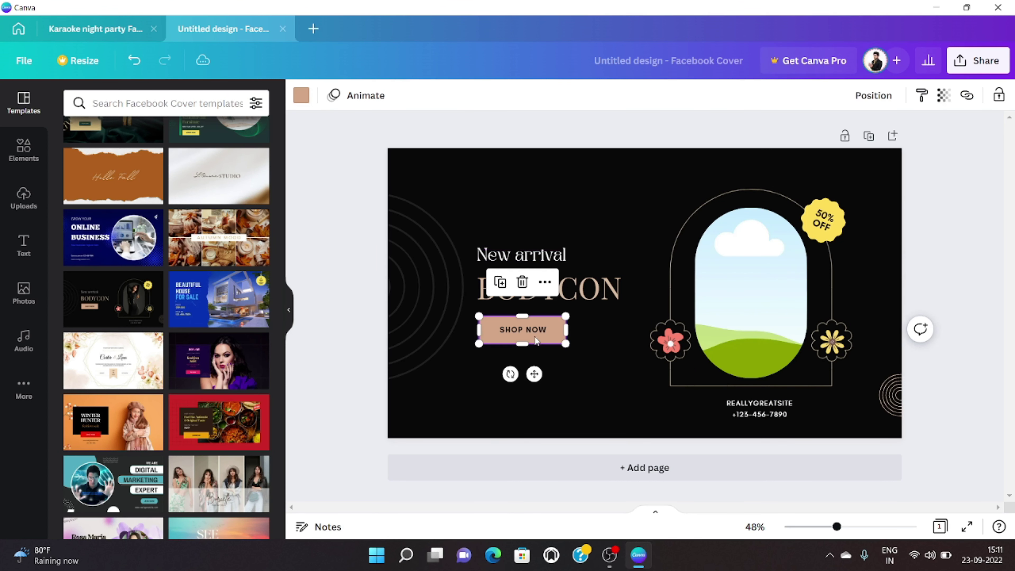
{"action": "left_click", "coordinate": [582, 236]}
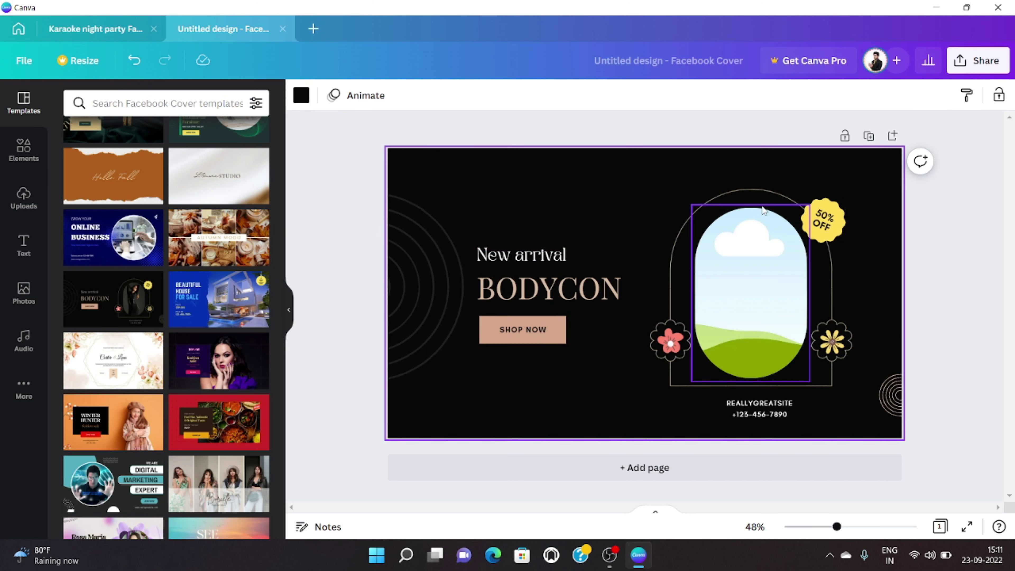
{"action": "scroll", "coordinate": [262, 347], "scroll_direction": "down", "scroll_amount": 3}
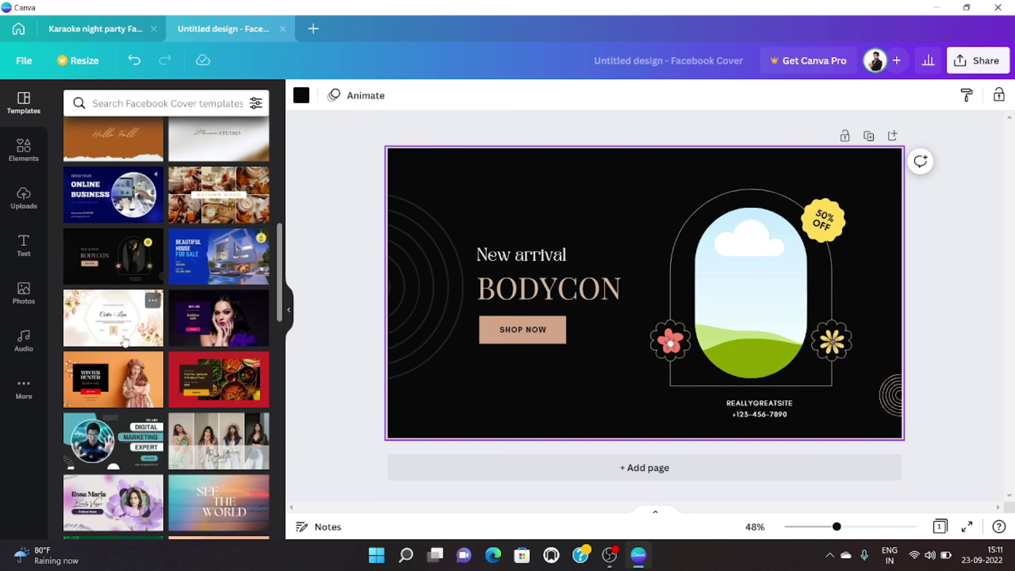
{"action": "scroll", "coordinate": [243, 370], "scroll_direction": "down", "scroll_amount": 9}
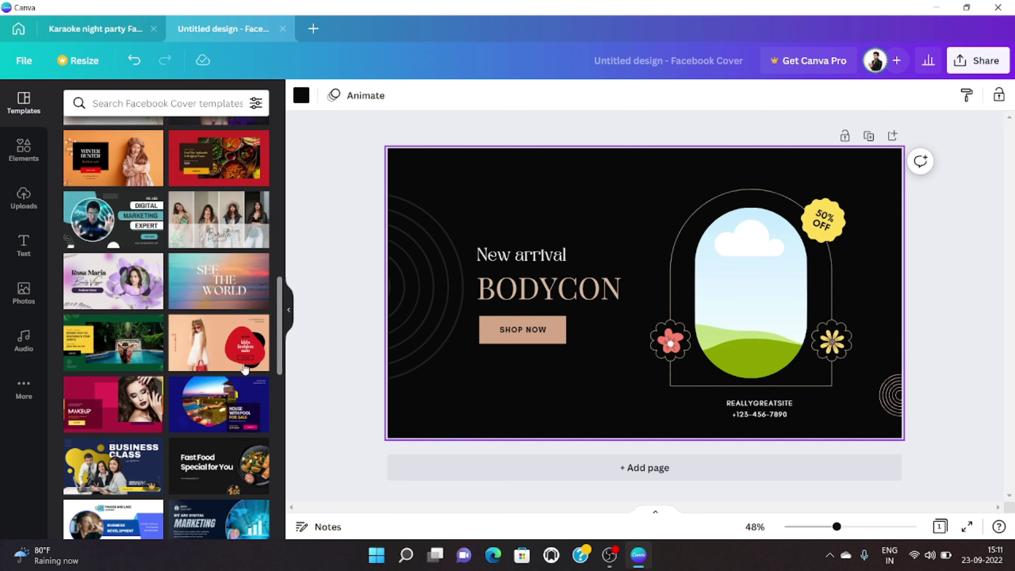
{"action": "scroll", "coordinate": [226, 377], "scroll_direction": "down", "scroll_amount": 9}
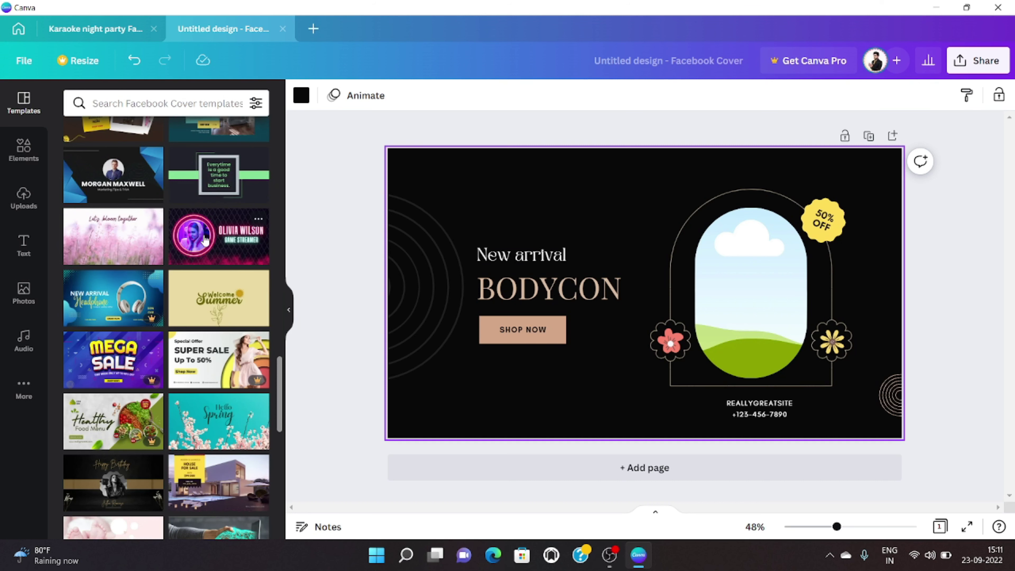
{"action": "scroll", "coordinate": [224, 252], "scroll_direction": "down", "scroll_amount": 5}
{"action": "scroll", "coordinate": [228, 254], "scroll_direction": "down", "scroll_amount": 3}
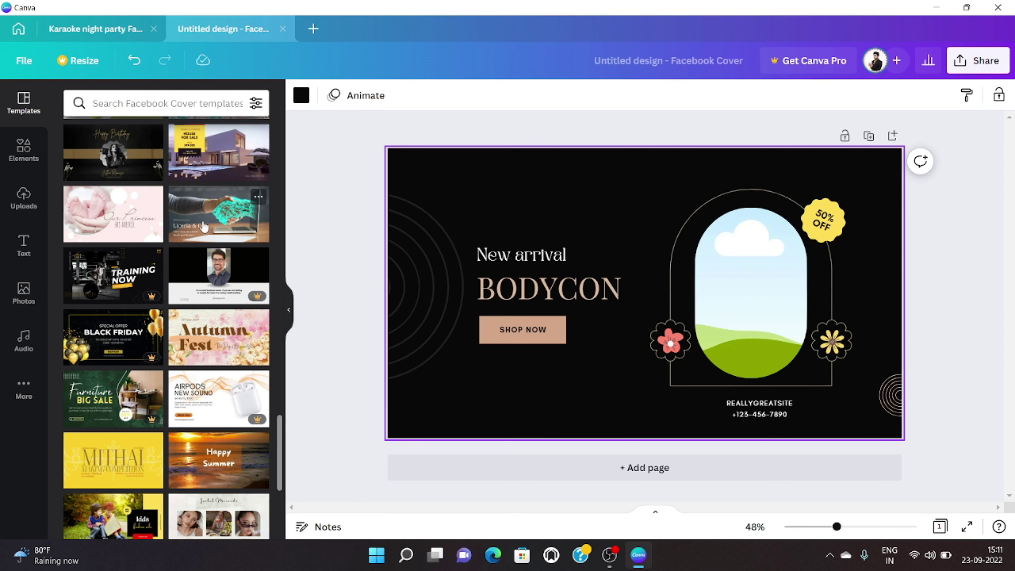
Step: Try the House For Sale template, then switch to Traveling - Vlog - Review
{"action": "left_click", "coordinate": [204, 170]}
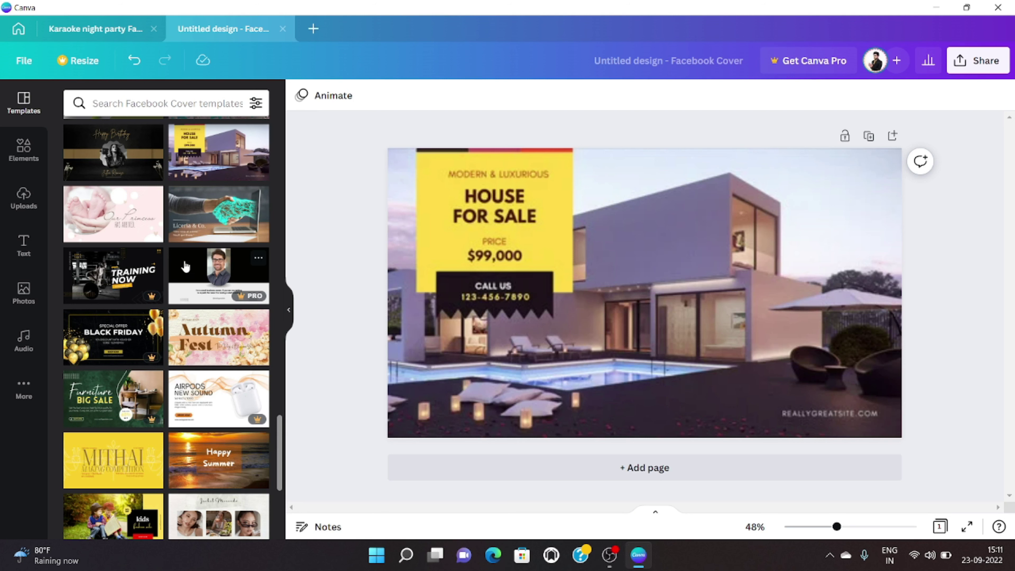
{"action": "scroll", "coordinate": [185, 276], "scroll_direction": "down", "scroll_amount": 2}
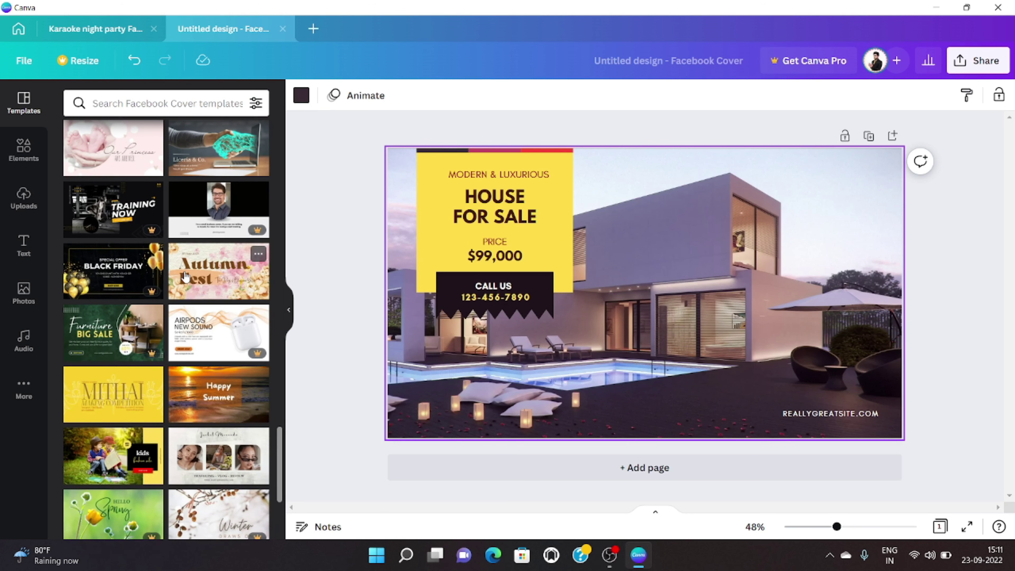
{"action": "scroll", "coordinate": [185, 276], "scroll_direction": "down", "scroll_amount": 5}
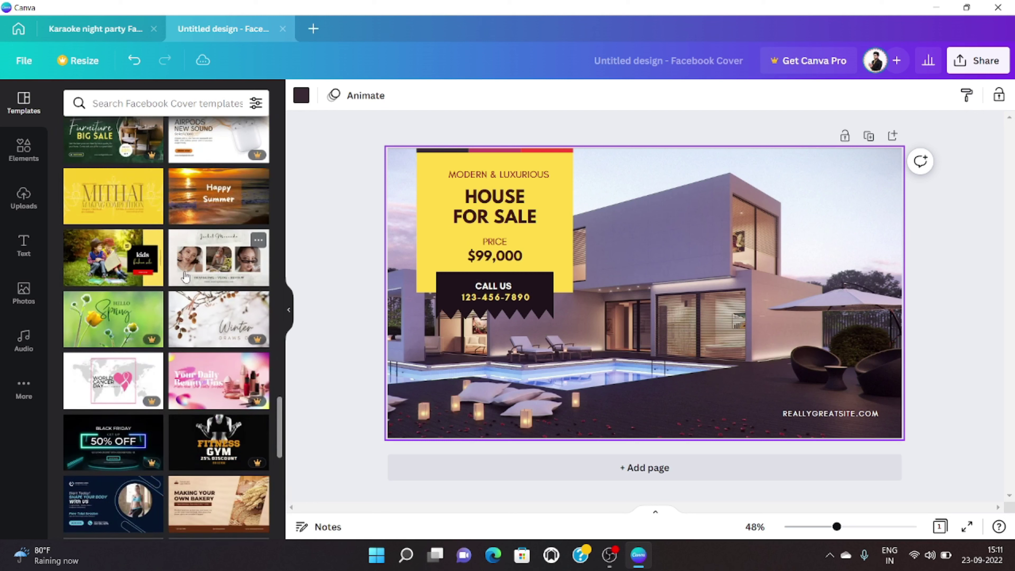
{"action": "left_click", "coordinate": [186, 276]}
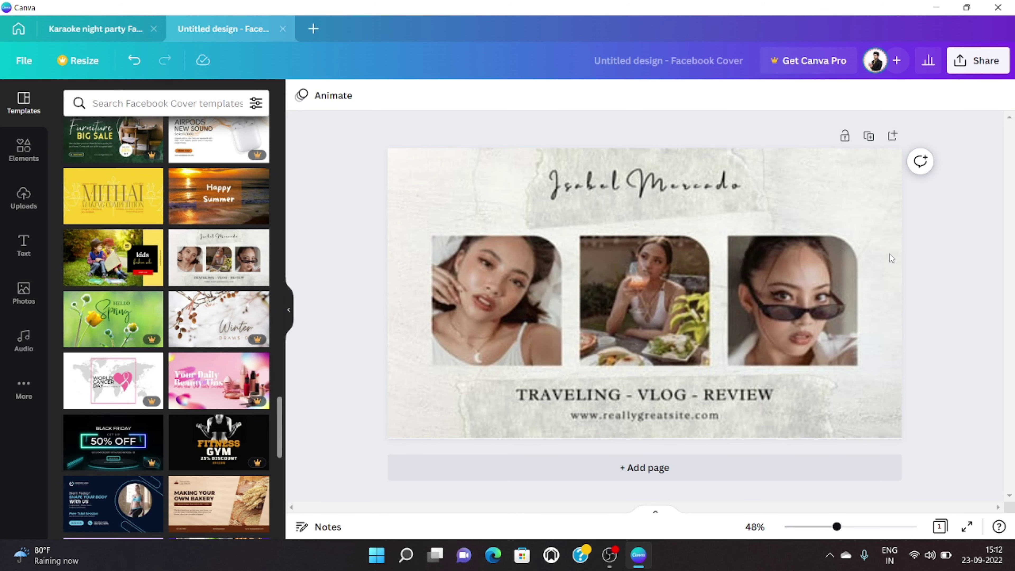
Step: Delete the images from all three photo frames, leaving empty frame placeholders
{"action": "left_click", "coordinate": [744, 286]}
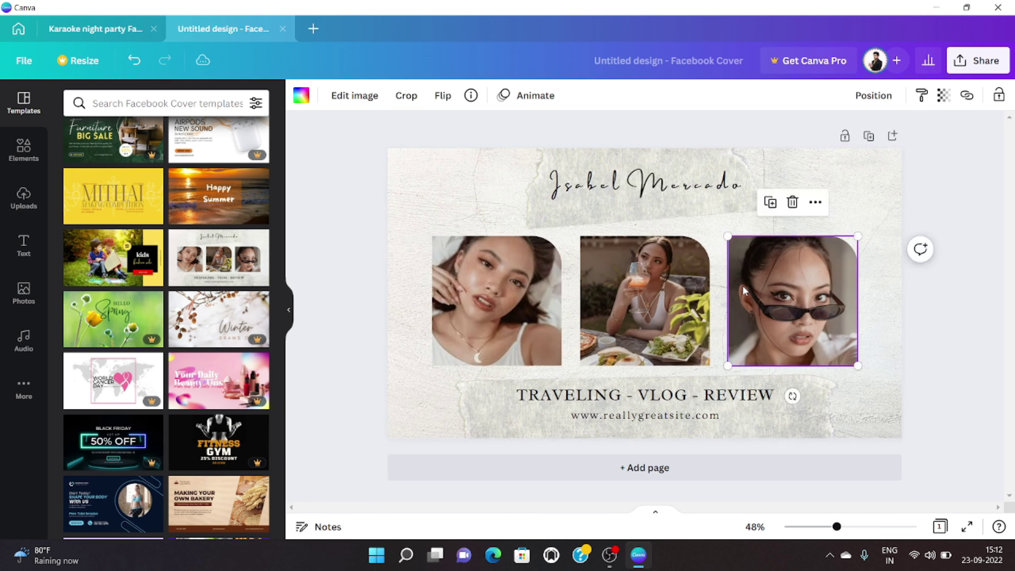
{"action": "left_click", "coordinate": [500, 276]}
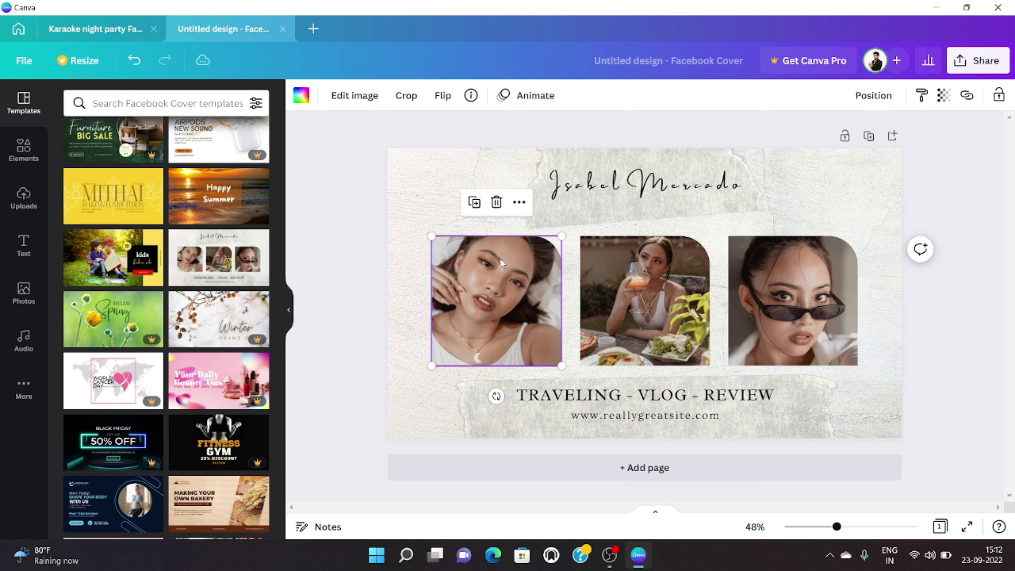
{"action": "left_click", "coordinate": [497, 202]}
{"action": "left_click", "coordinate": [506, 142]}
{"action": "left_click", "coordinate": [627, 270]}
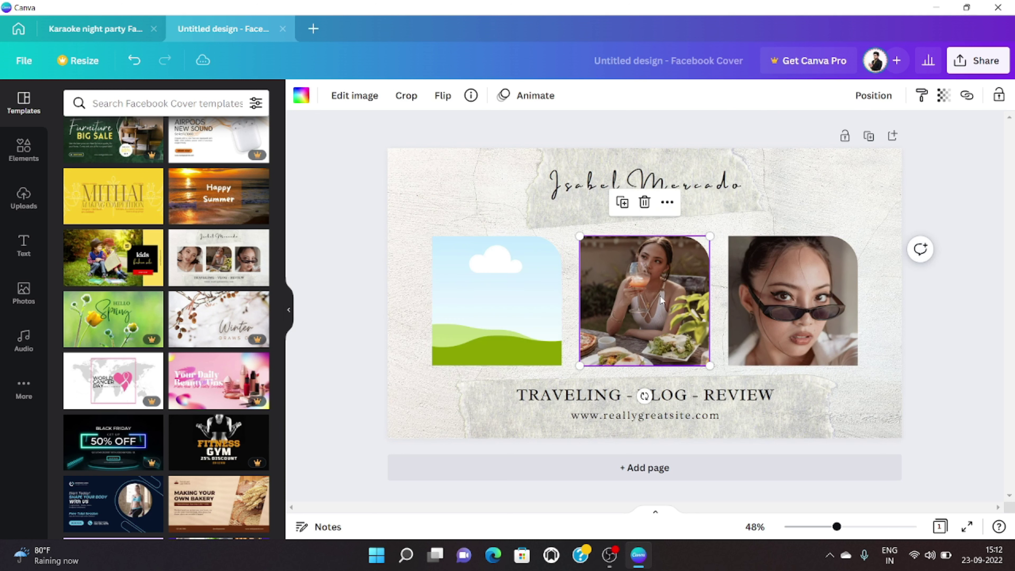
{"action": "left_click", "coordinate": [645, 210]}
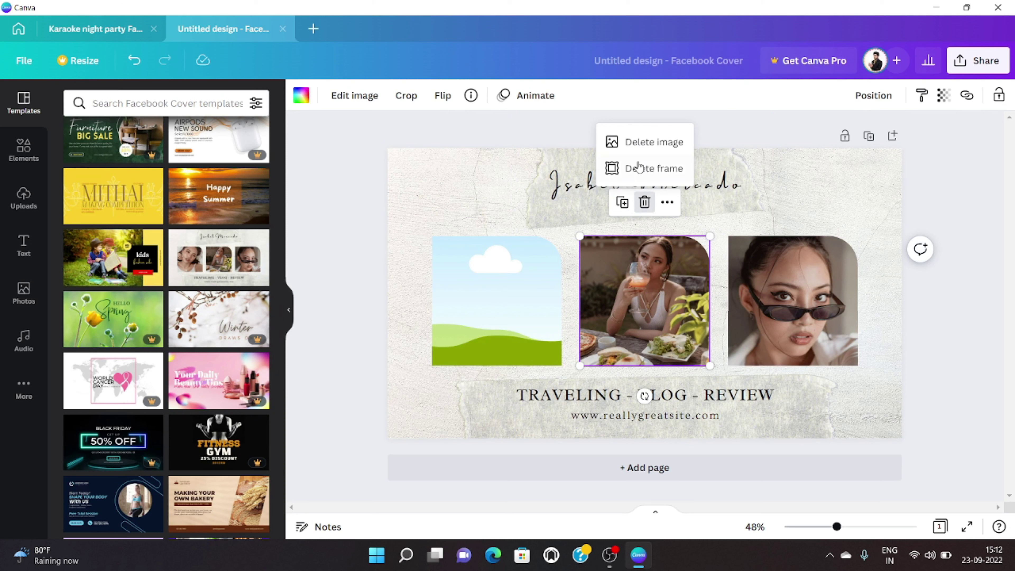
{"action": "left_click", "coordinate": [664, 142]}
{"action": "left_click", "coordinate": [814, 347]}
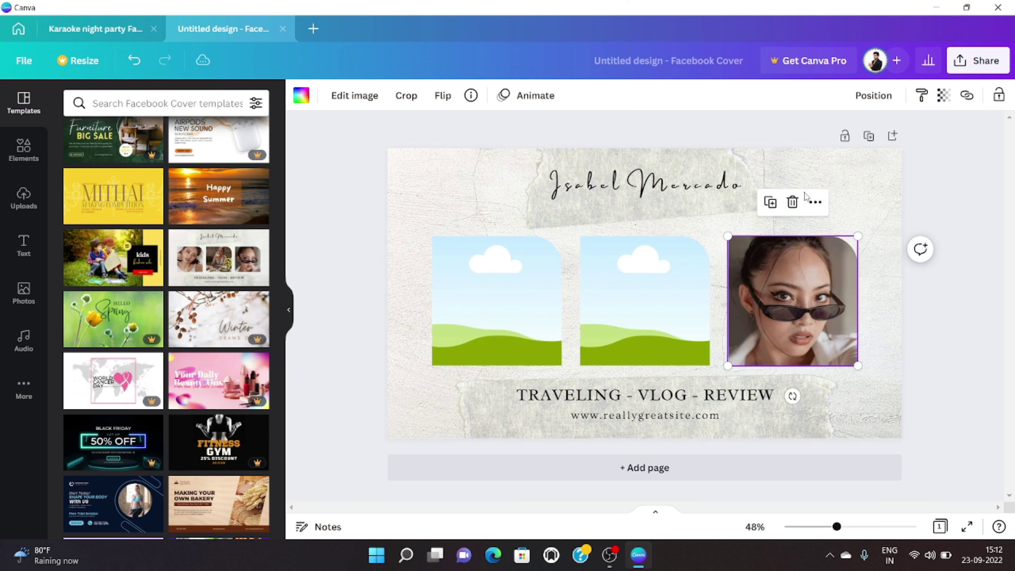
{"action": "left_click", "coordinate": [794, 202]}
{"action": "left_click", "coordinate": [796, 141]}
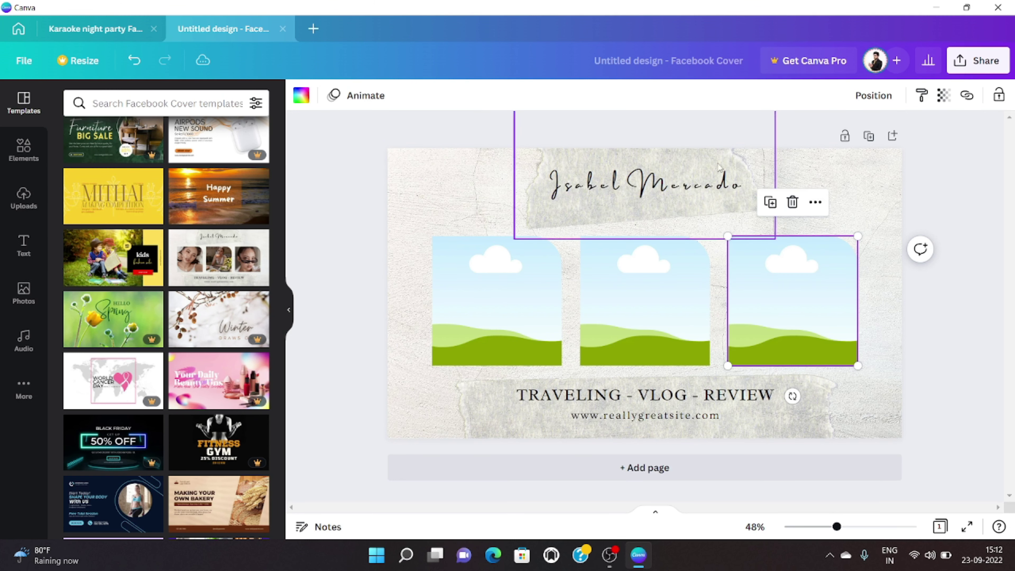
{"action": "left_click", "coordinate": [711, 171]}
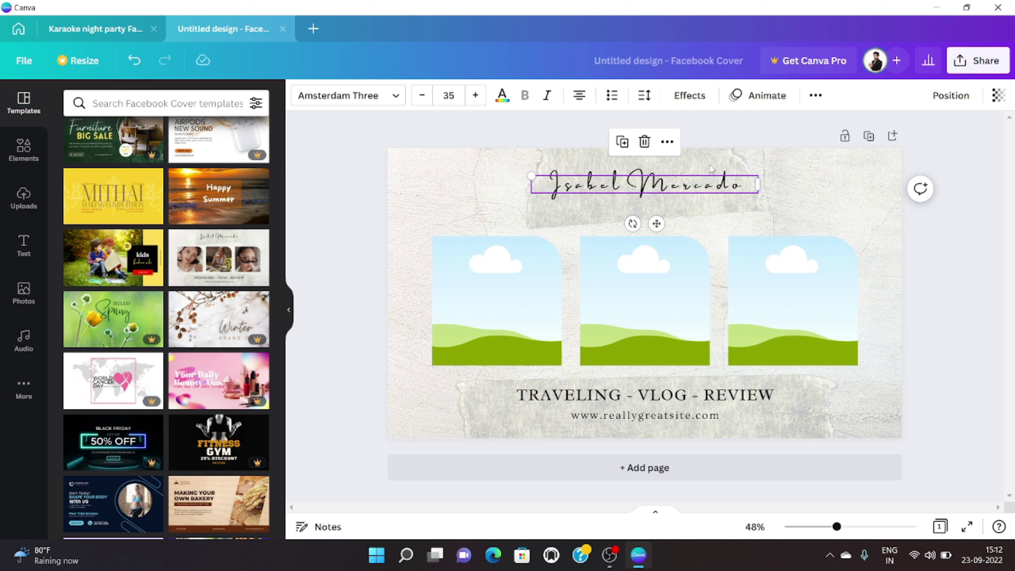
Step: Replace the sample script name in the title with 'Aditya' in title case
{"action": "double_click", "coordinate": [732, 186]}
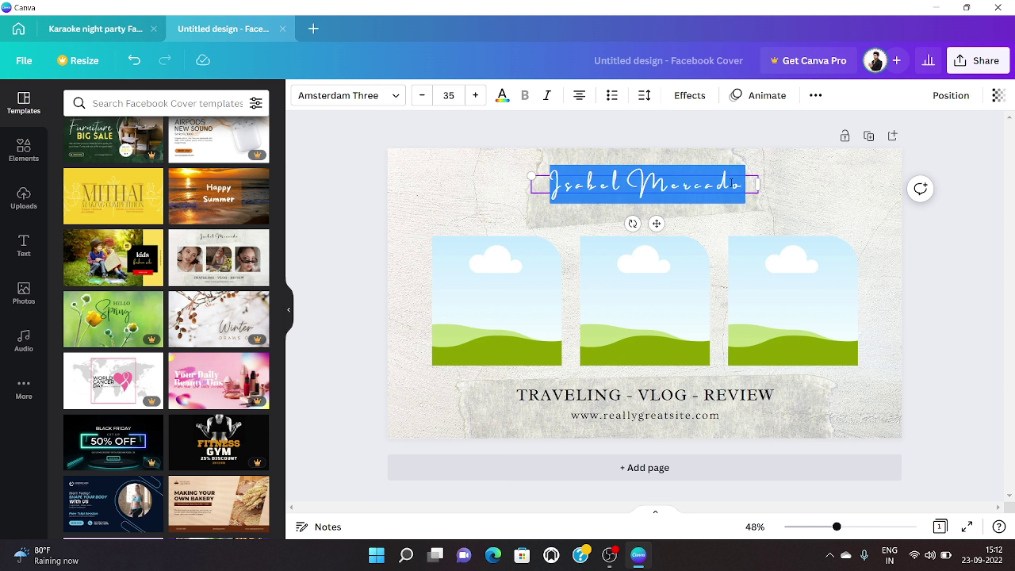
{"action": "key", "text": "BackSpace"}
{"action": "type", "text": "aditya"}
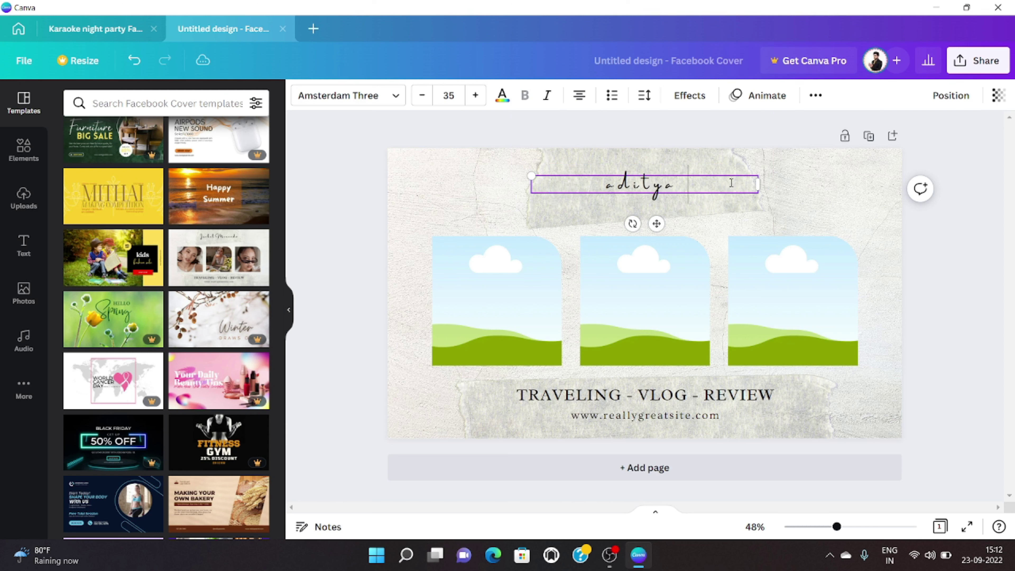
{"action": "key", "text": "BackSpace"}
{"action": "key", "text": "BackSpace"}
{"action": "key", "text": "BackSpace"}
{"action": "key", "text": "BackSpace"}
{"action": "key", "text": "BackSpace"}
{"action": "type", "text": "ADITYA"}
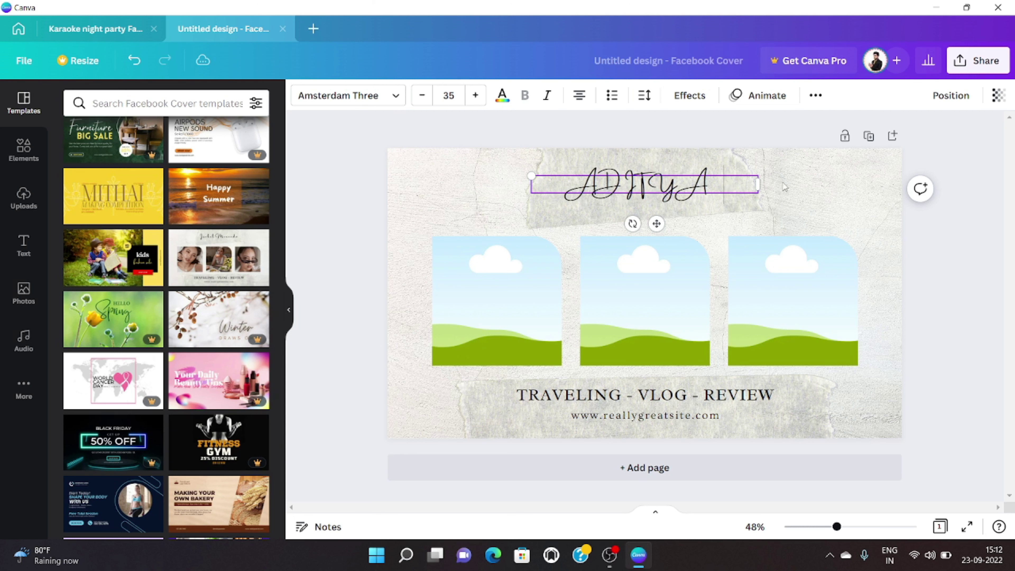
{"action": "left_click", "coordinate": [867, 222]}
{"action": "left_click", "coordinate": [719, 185]}
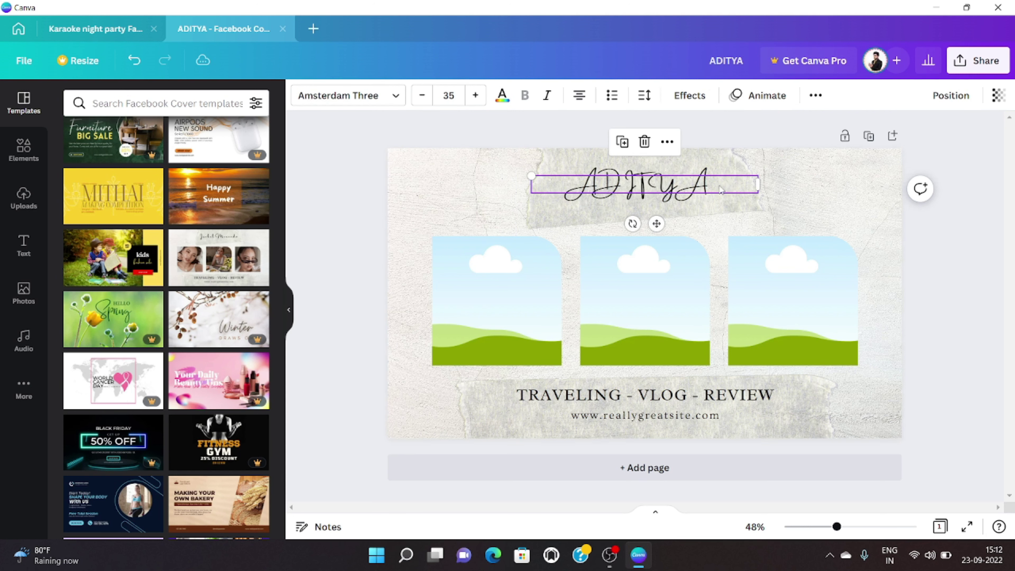
{"action": "key", "text": "BackSpace"}
{"action": "key", "text": "BackSpace"}
{"action": "key", "text": "BackSpace"}
{"action": "key", "text": "BackSpace"}
{"action": "key", "text": "BackSpace"}
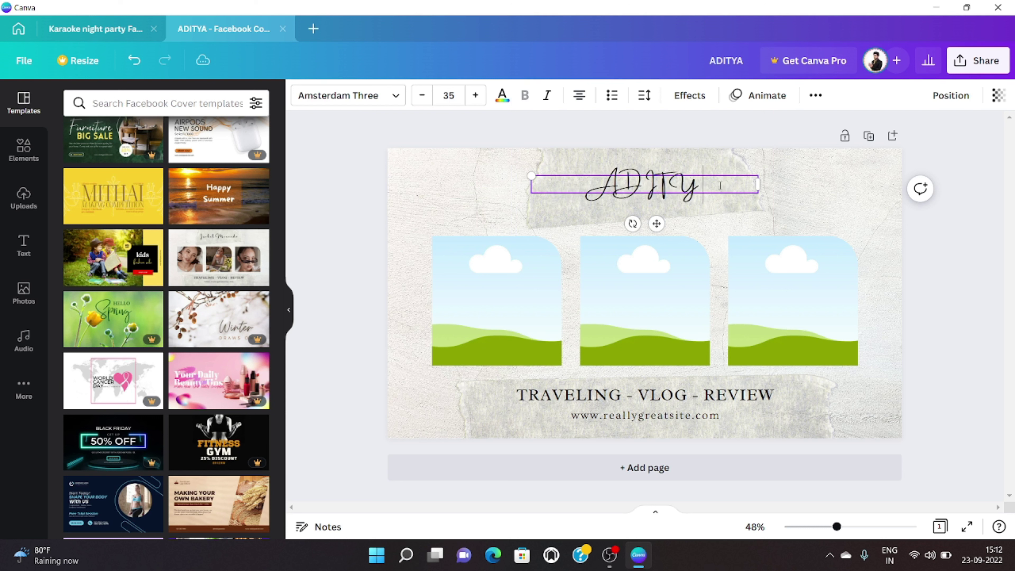
{"action": "type", "text": "ditya"}
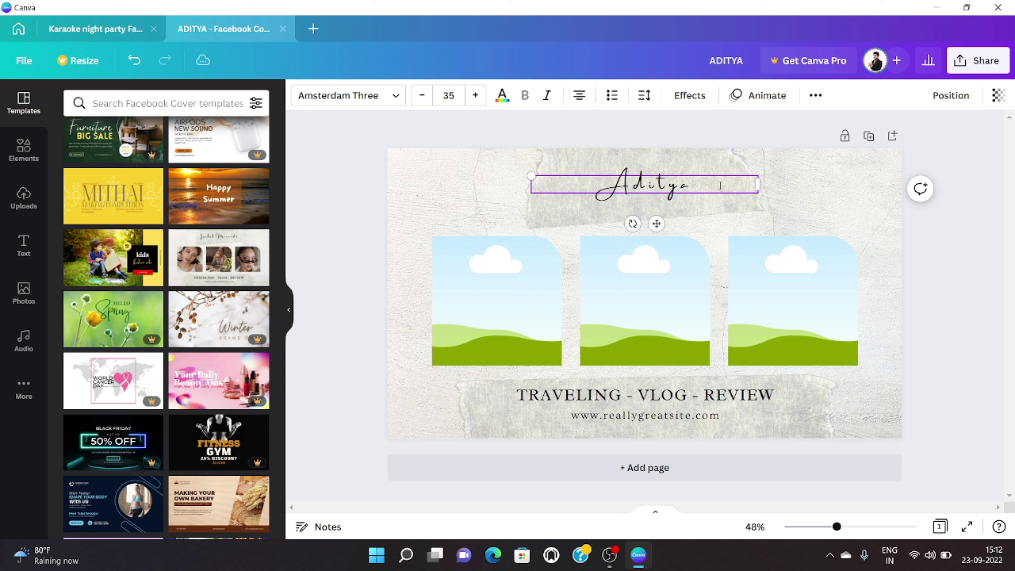
{"action": "left_click", "coordinate": [898, 204]}
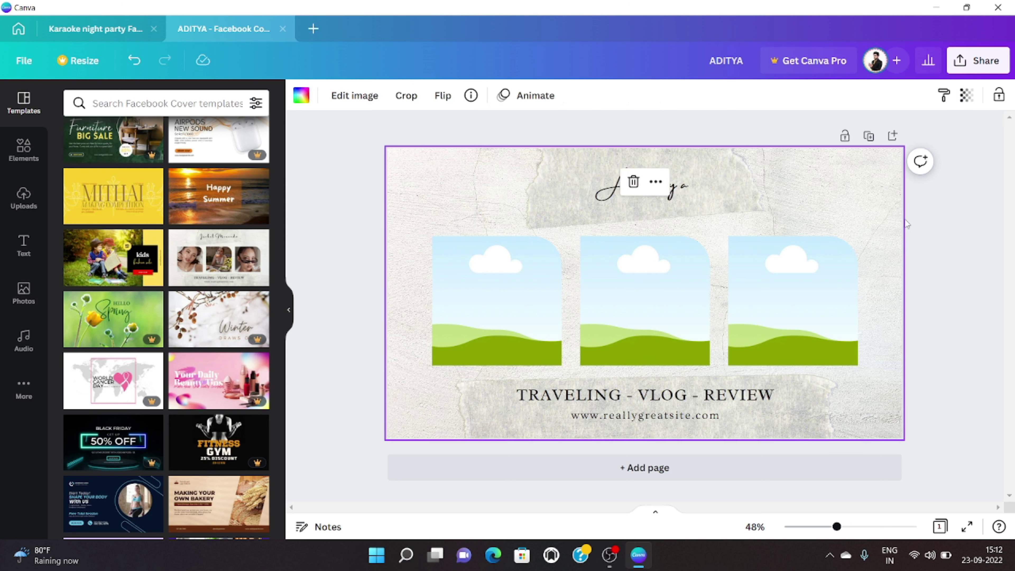
Step: Change the tagline to GRAPHIC DESIGNER and nudge it slightly upward
{"action": "left_click", "coordinate": [755, 398]}
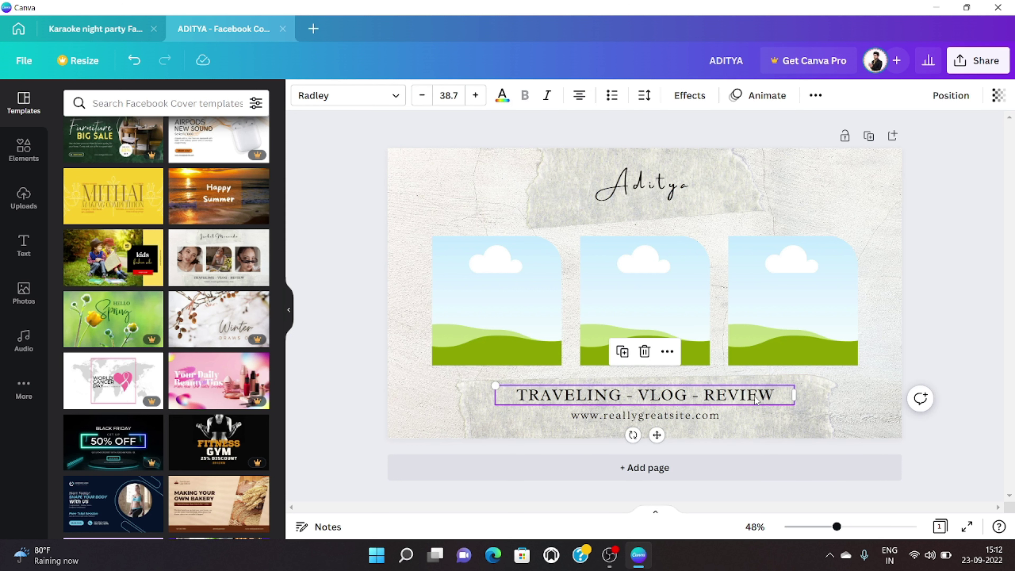
{"action": "left_click", "coordinate": [776, 395]}
{"action": "key", "text": "BackSpace"}
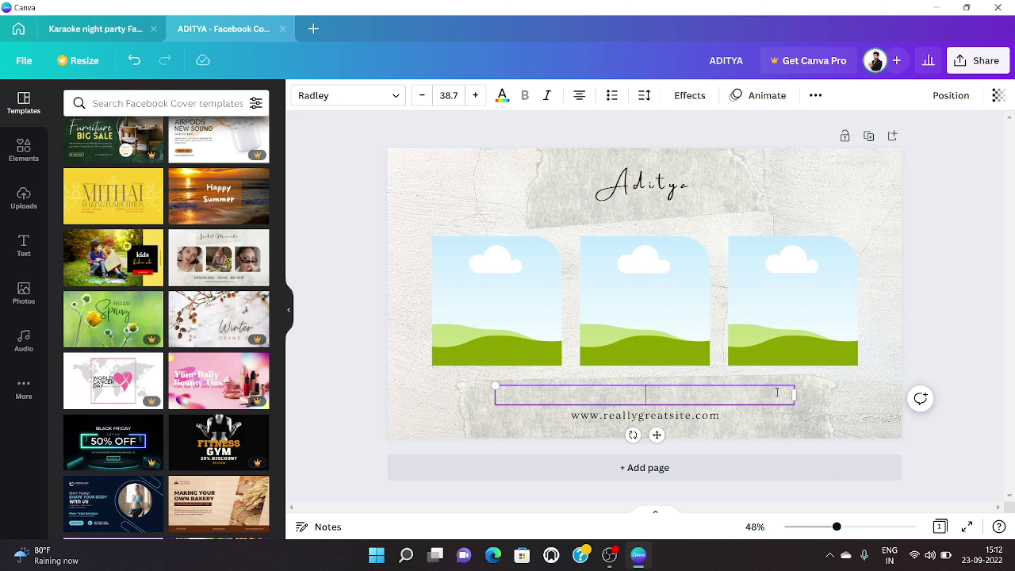
{"action": "type", "text": "GRAPHIC "}
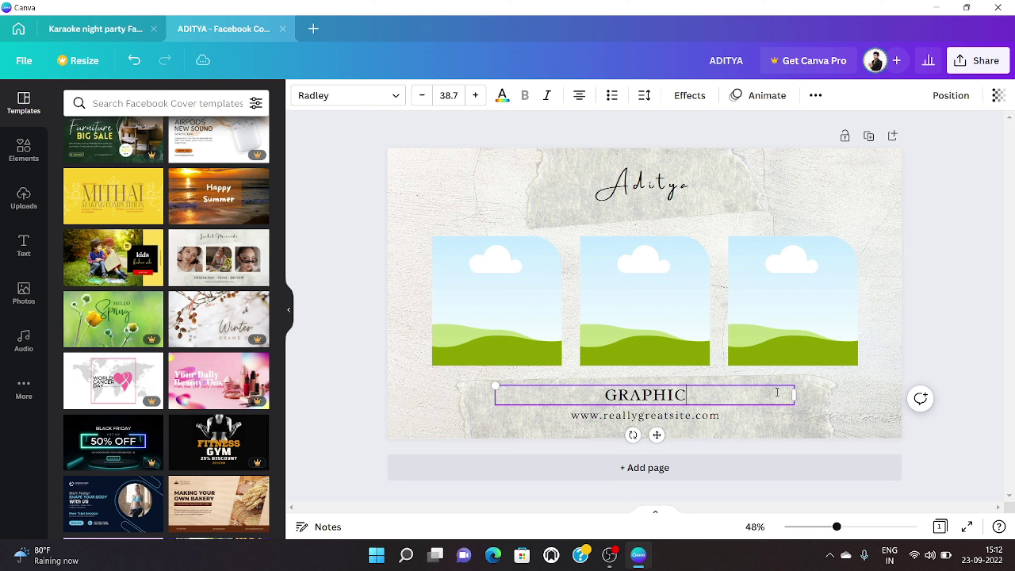
{"action": "type", "text": "DE"}
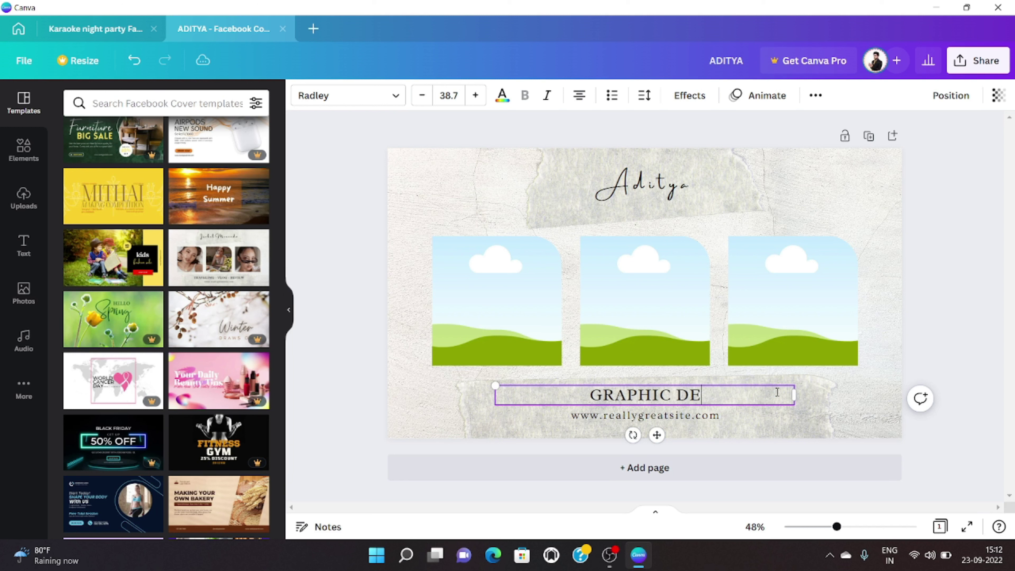
{"action": "type", "text": "SIGNER"}
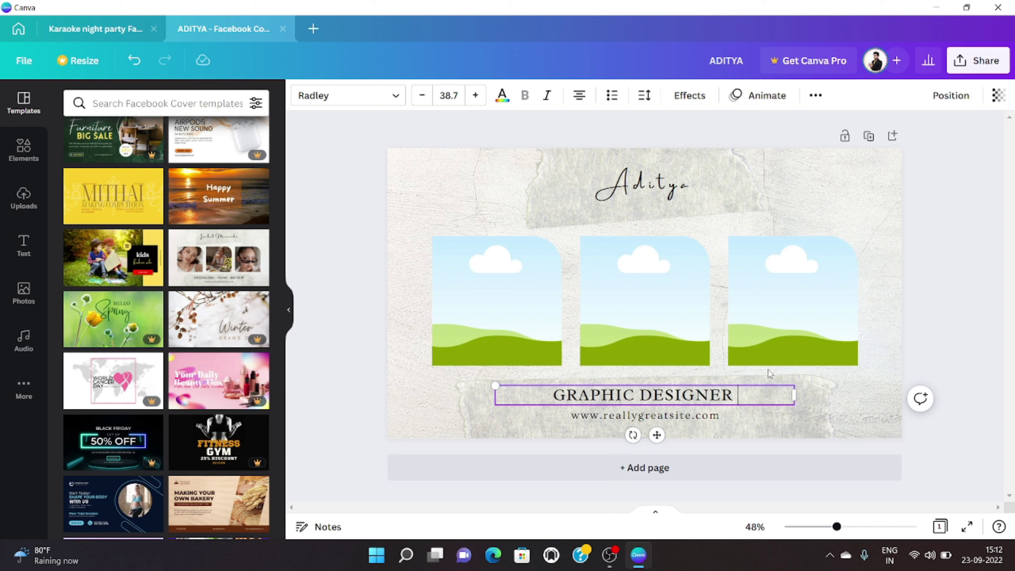
{"action": "left_click", "coordinate": [885, 433]}
{"action": "left_click", "coordinate": [687, 419]}
{"action": "left_click", "coordinate": [687, 419]}
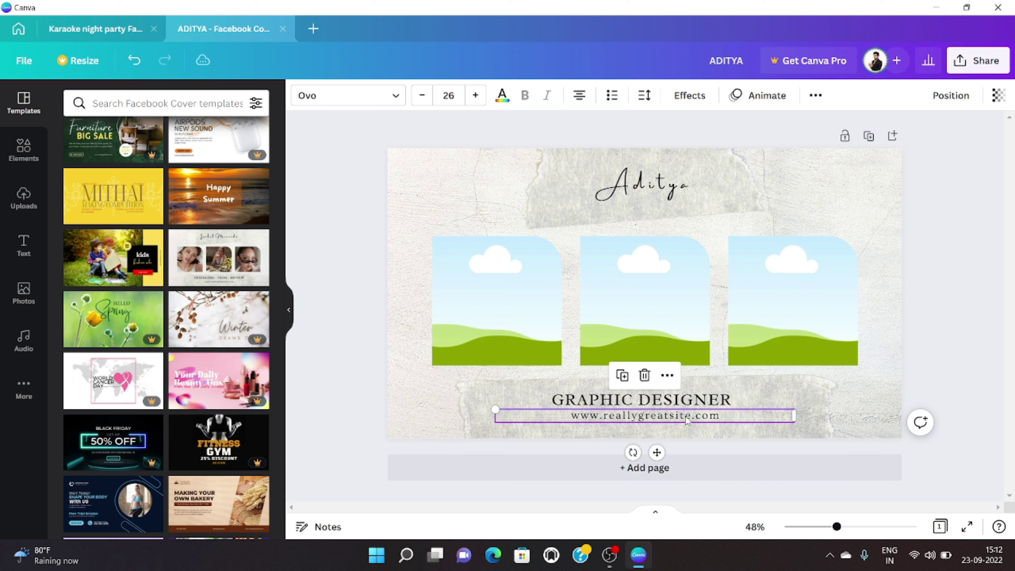
{"action": "left_click_drag", "start_coordinate": [689, 401], "coordinate": [690, 394]}
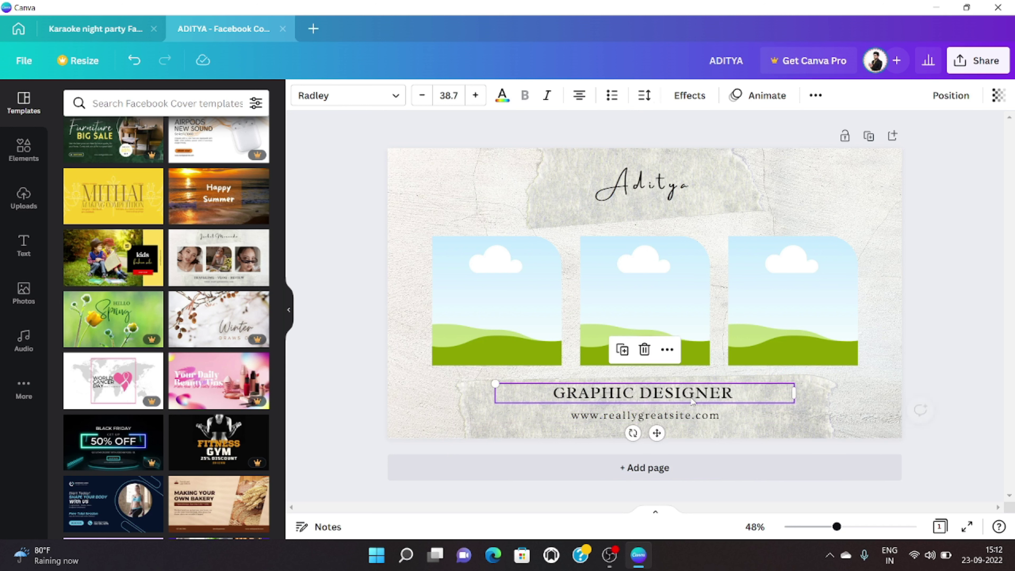
Step: Replace the website line beneath the tagline with the owner's e-mail address
{"action": "left_click", "coordinate": [694, 417]}
{"action": "double_click", "coordinate": [709, 413]}
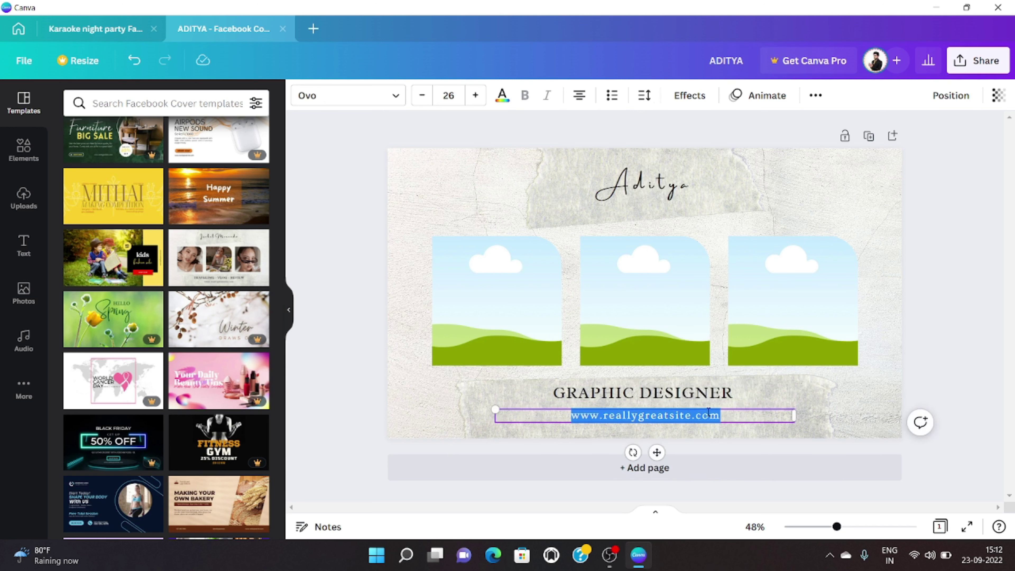
{"action": "key", "text": "BackSpace"}
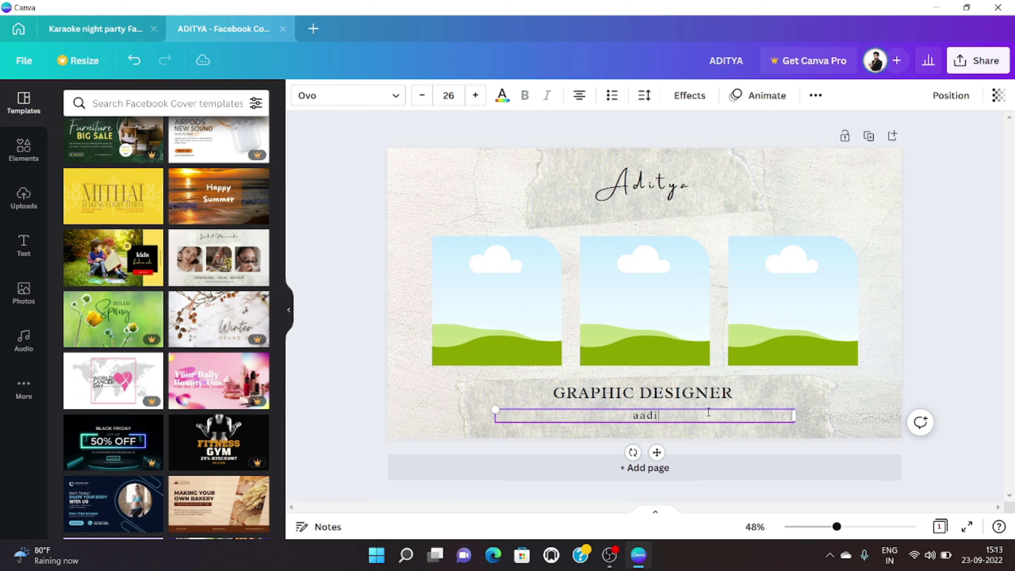
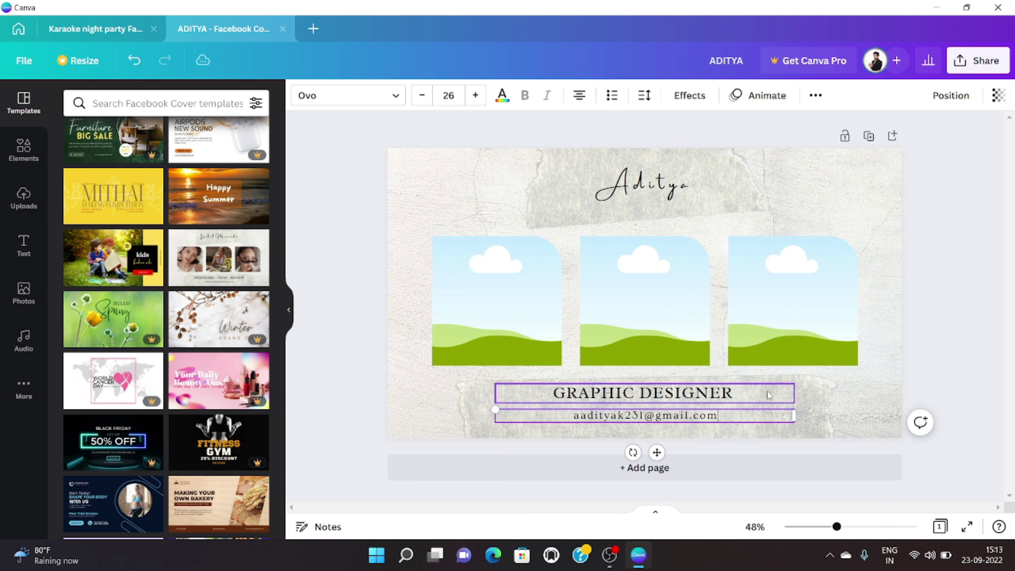
{"action": "left_click", "coordinate": [932, 384]}
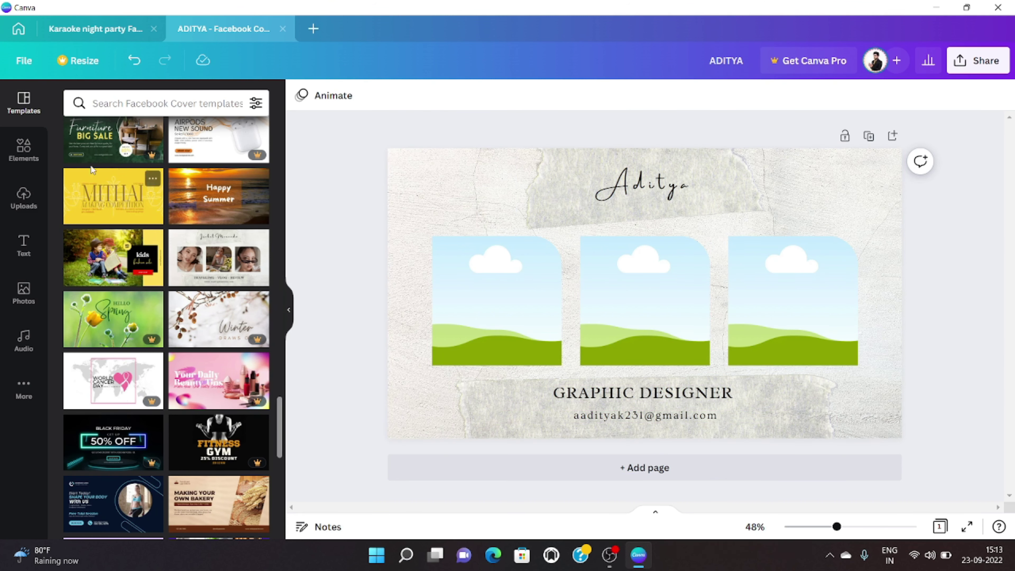
Step: Place the yellow-background portrait in the first frame and crop it around the face
{"action": "left_click", "coordinate": [24, 195]}
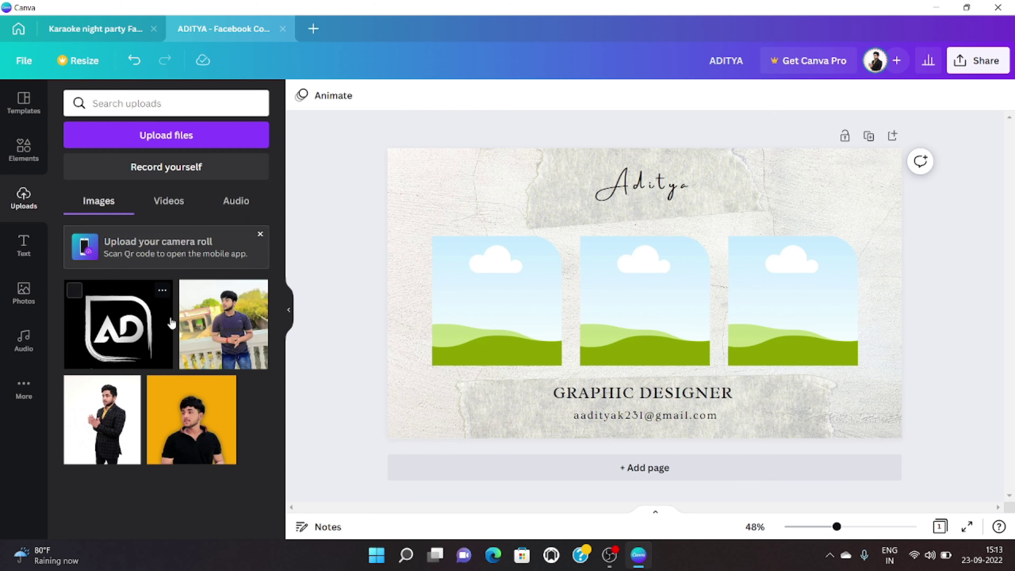
{"action": "left_click_drag", "start_coordinate": [157, 384], "coordinate": [497, 323]}
{"action": "double_click", "coordinate": [496, 322]}
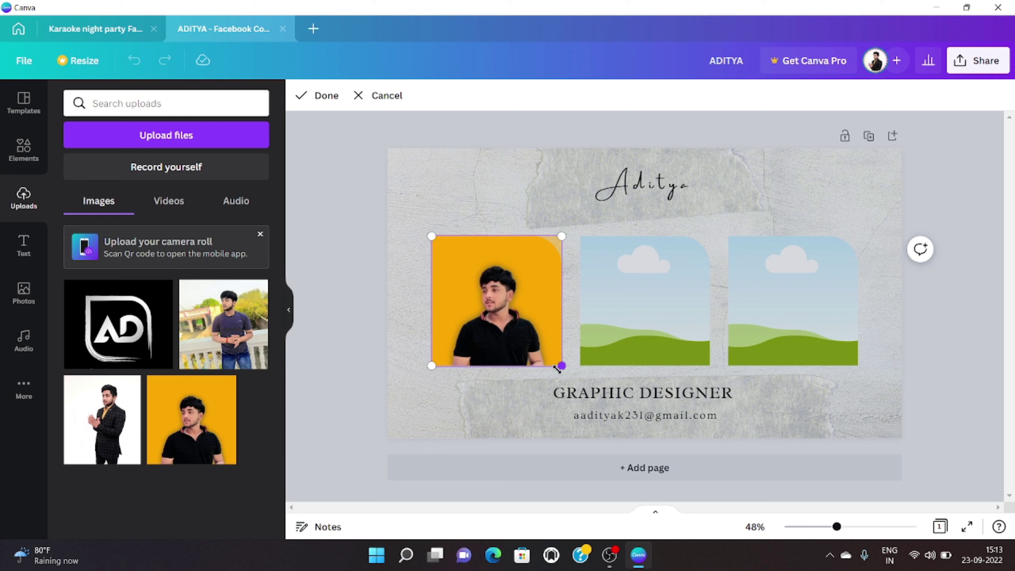
{"action": "left_click_drag", "start_coordinate": [553, 368], "coordinate": [664, 468]}
{"action": "left_click_drag", "start_coordinate": [612, 413], "coordinate": [559, 356]}
{"action": "left_click", "coordinate": [348, 337]}
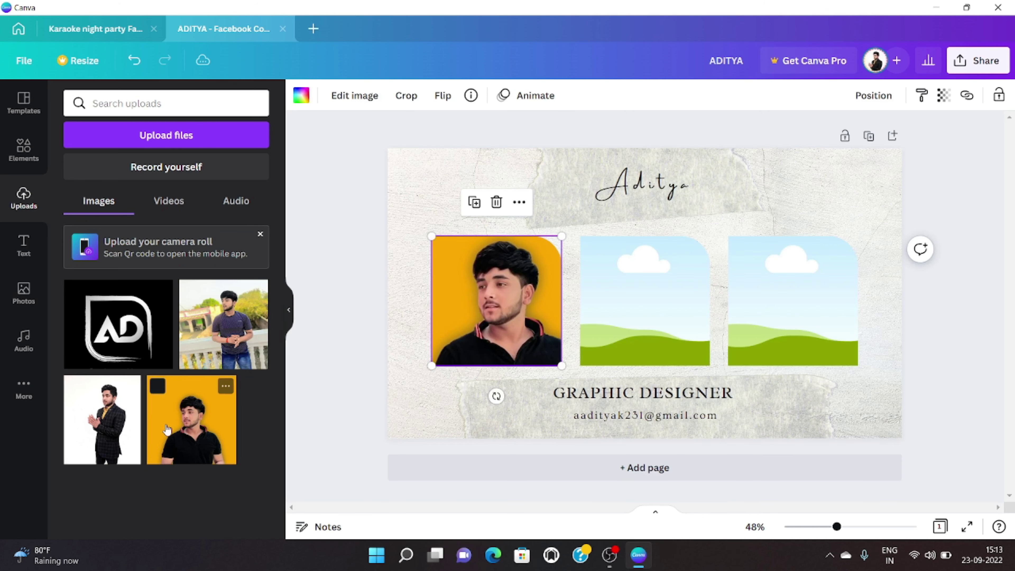
{"action": "double_click", "coordinate": [525, 310]}
{"action": "left_click_drag", "start_coordinate": [619, 419], "coordinate": [582, 382]}
{"action": "left_click_drag", "start_coordinate": [506, 316], "coordinate": [522, 334]}
{"action": "left_click", "coordinate": [363, 305]}
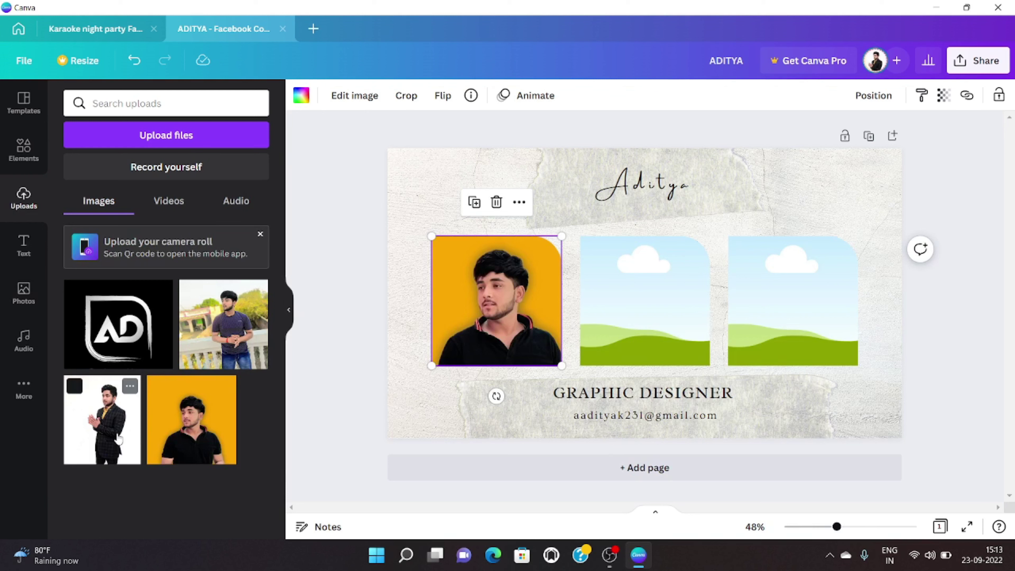
Step: Put the outdoor railing photo into the middle frame, centring the person
{"action": "left_click", "coordinate": [224, 324]}
{"action": "left_click_drag", "start_coordinate": [649, 327], "coordinate": [904, 430]}
{"action": "left_click_drag", "start_coordinate": [656, 326], "coordinate": [818, 468]}
{"action": "double_click", "coordinate": [657, 352]}
{"action": "left_click_drag", "start_coordinate": [793, 431], "coordinate": [720, 407]}
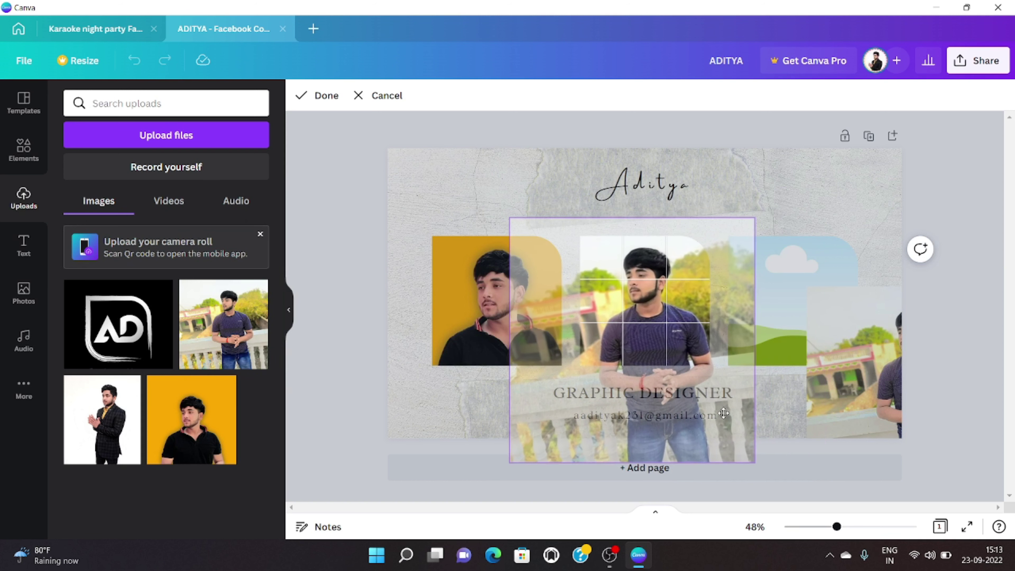
{"action": "left_click", "coordinate": [314, 304]}
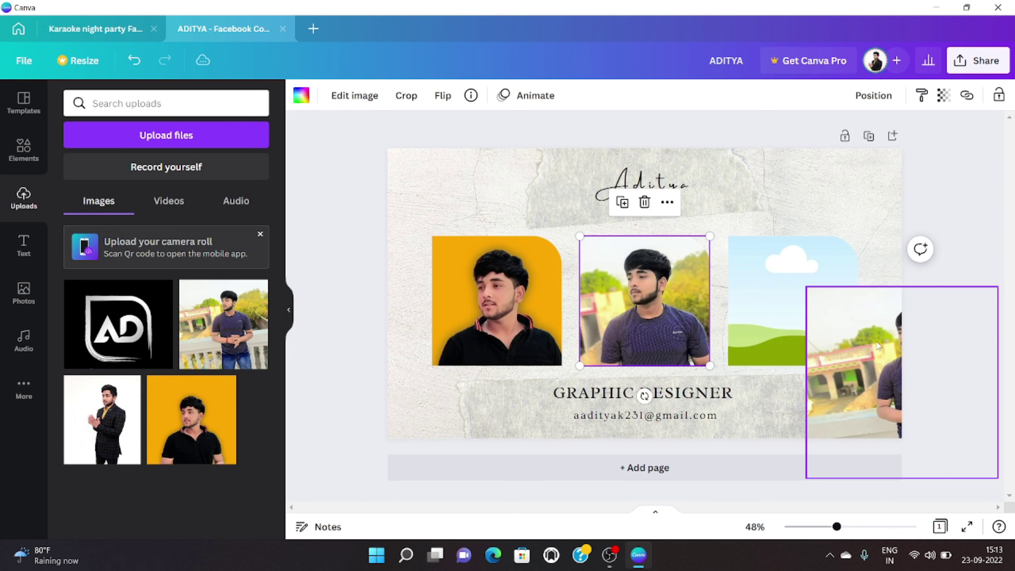
Step: Clear the leftover photo out of the right-hand frame, keeping the empty frame
{"action": "left_click_drag", "start_coordinate": [903, 351], "coordinate": [831, 313]}
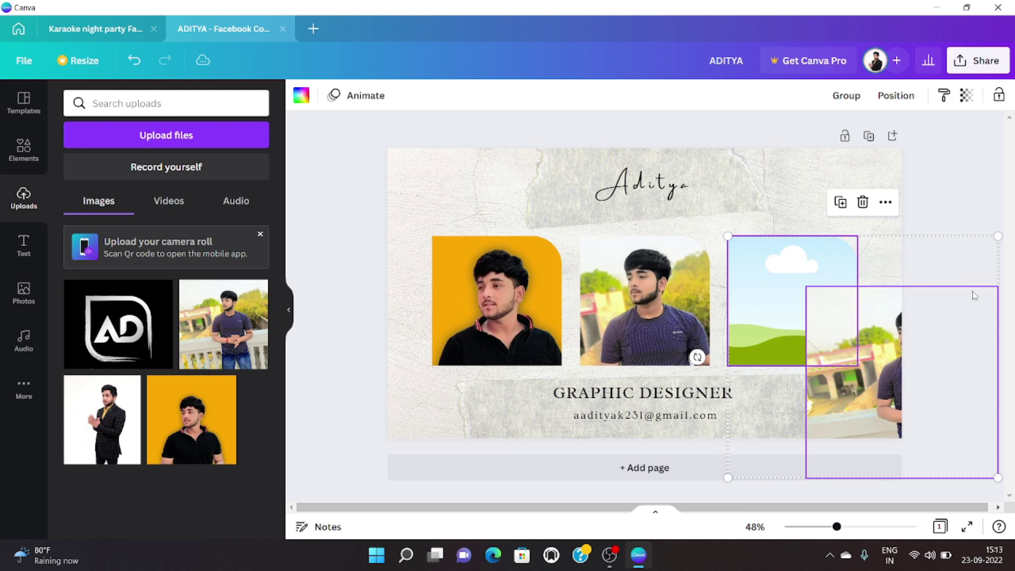
{"action": "left_click", "coordinate": [916, 278]}
{"action": "left_click_drag", "start_coordinate": [920, 304], "coordinate": [792, 325]}
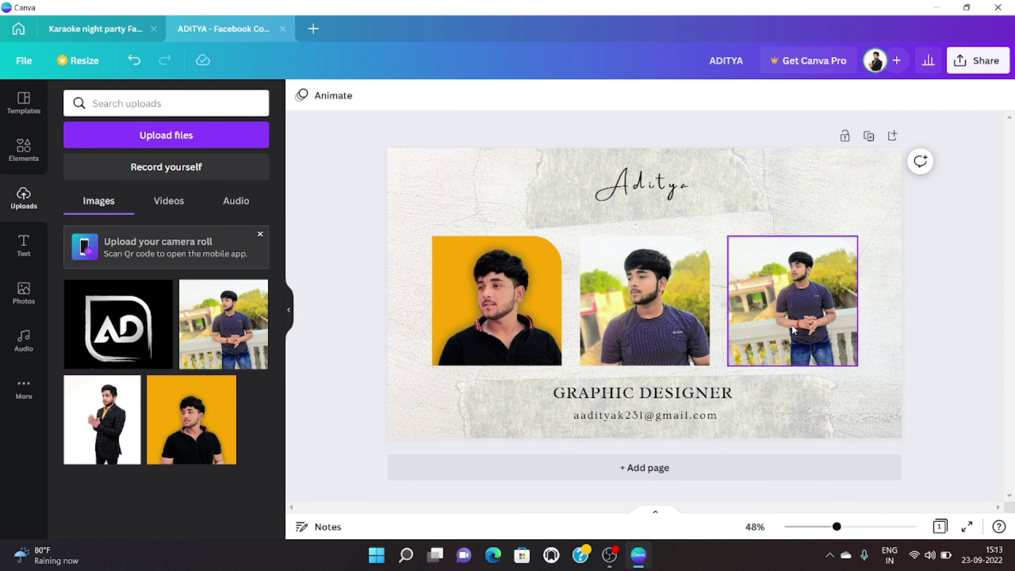
{"action": "left_click", "coordinate": [791, 325]}
{"action": "left_click", "coordinate": [793, 202]}
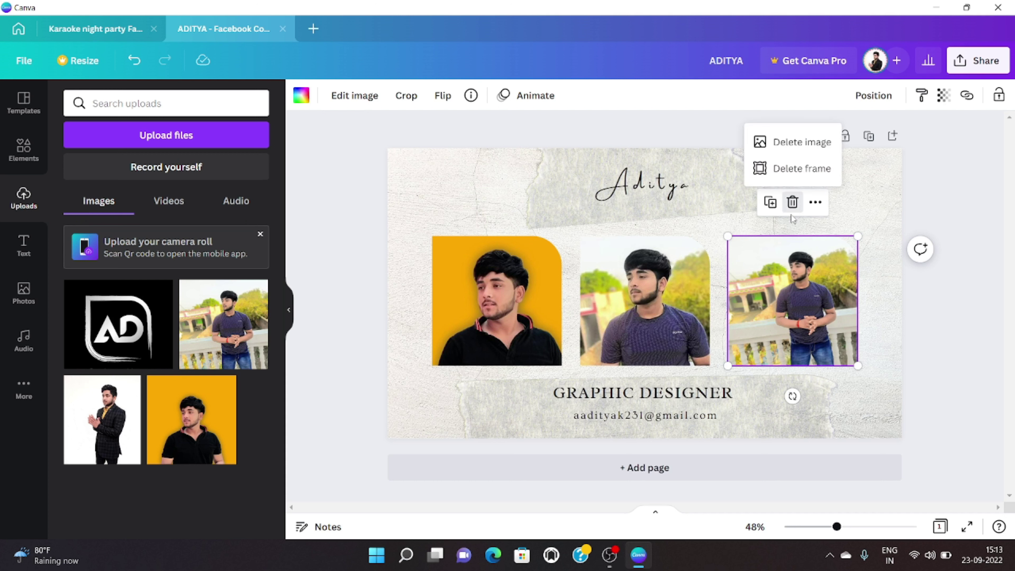
{"action": "left_click", "coordinate": [795, 141]}
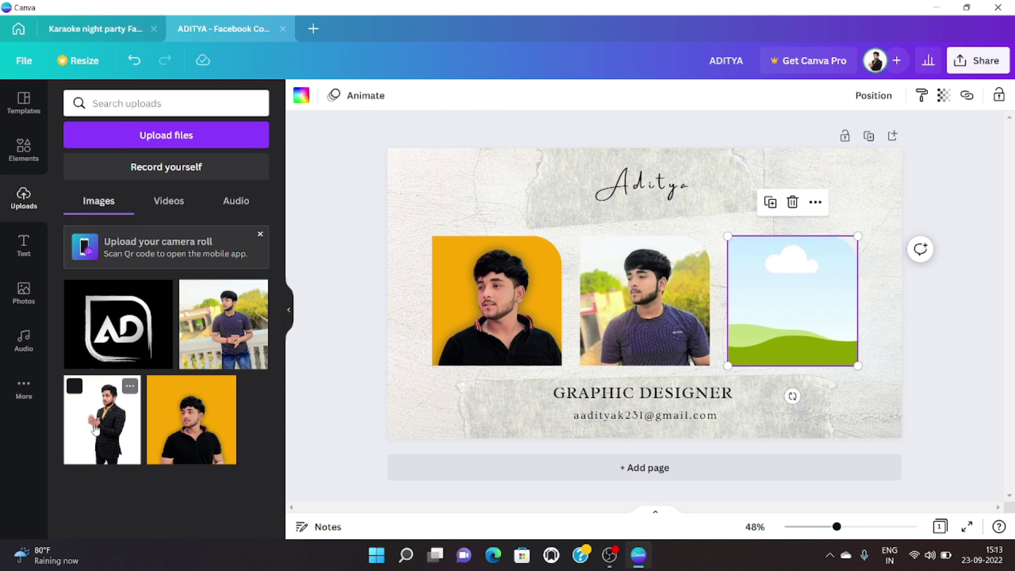
Step: Fill the right-hand frame with the suited portrait, enlarged and centred on the face
{"action": "left_click", "coordinate": [138, 409]}
{"action": "left_click_drag", "start_coordinate": [655, 300], "coordinate": [820, 312]}
{"action": "double_click", "coordinate": [837, 338]}
{"action": "left_click_drag", "start_coordinate": [858, 376], "coordinate": [962, 494]}
{"action": "left_click_drag", "start_coordinate": [884, 426], "coordinate": [812, 404]}
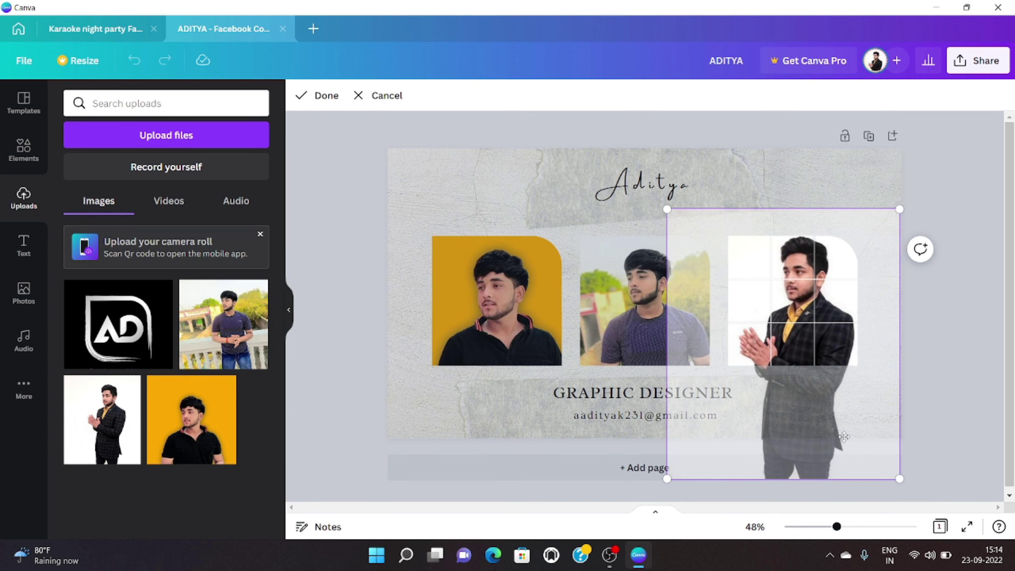
{"action": "left_click_drag", "start_coordinate": [900, 487], "coordinate": [940, 502]}
{"action": "left_click_drag", "start_coordinate": [865, 440], "coordinate": [827, 452]}
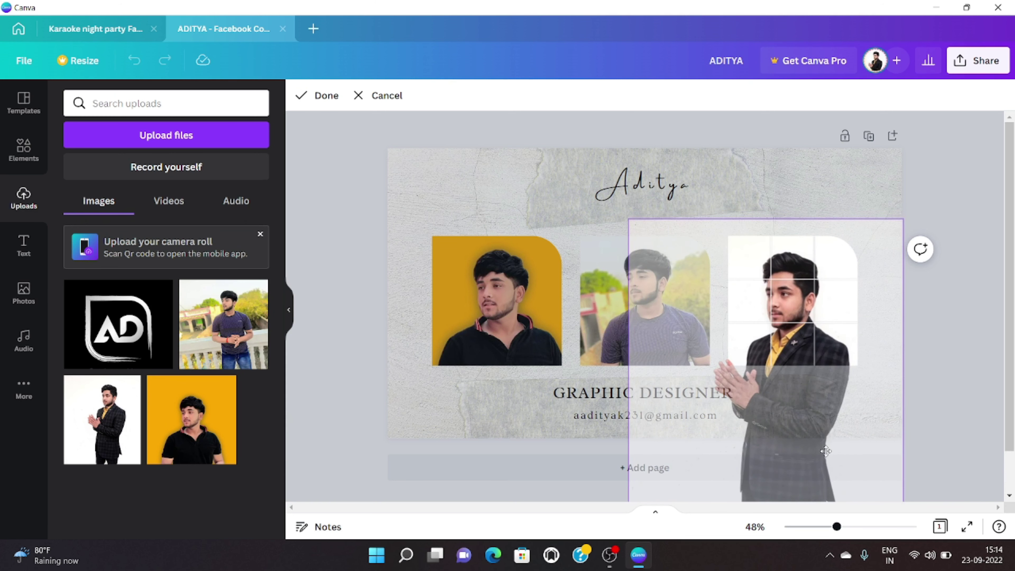
{"action": "left_click", "coordinate": [988, 205]}
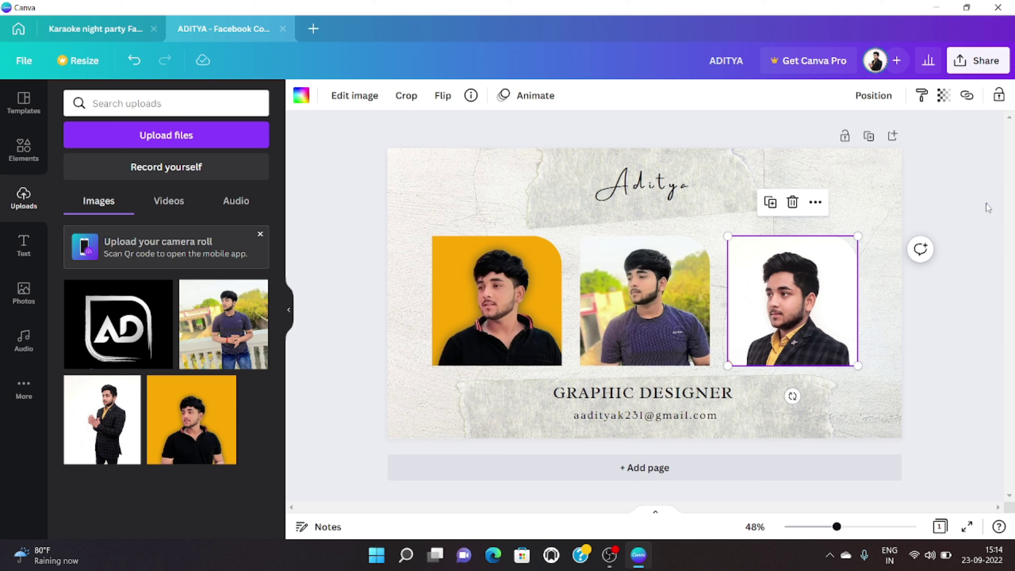
{"action": "left_click", "coordinate": [987, 203]}
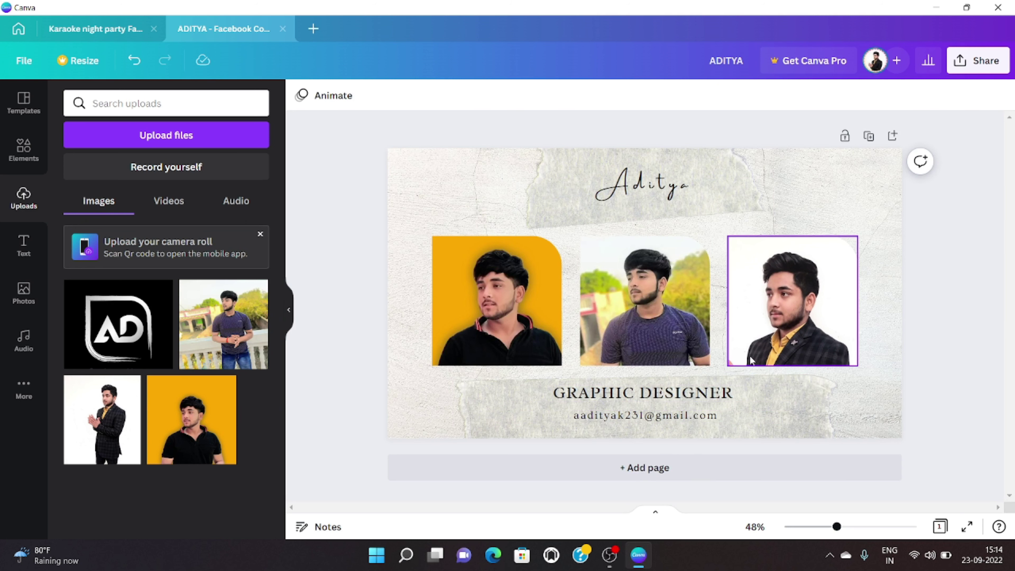
Step: Create a blank 1080 × 1920 px Phone Wallpaper design from the new-design list
{"action": "left_click", "coordinate": [316, 28]}
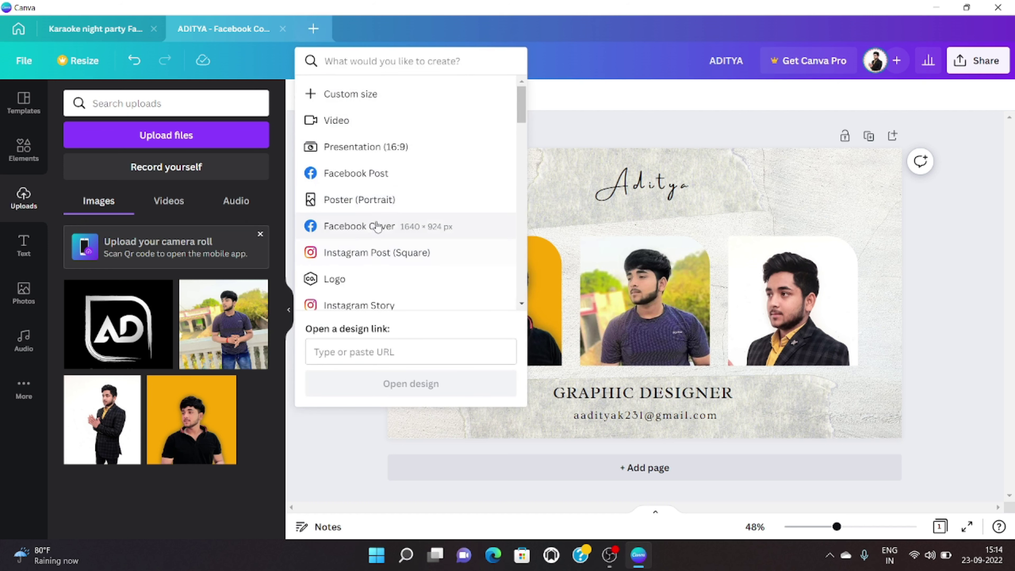
{"action": "scroll", "coordinate": [380, 172], "scroll_direction": "down", "scroll_amount": 5}
{"action": "scroll", "coordinate": [383, 184], "scroll_direction": "up", "scroll_amount": 2}
{"action": "scroll", "coordinate": [383, 185], "scroll_direction": "down", "scroll_amount": 2}
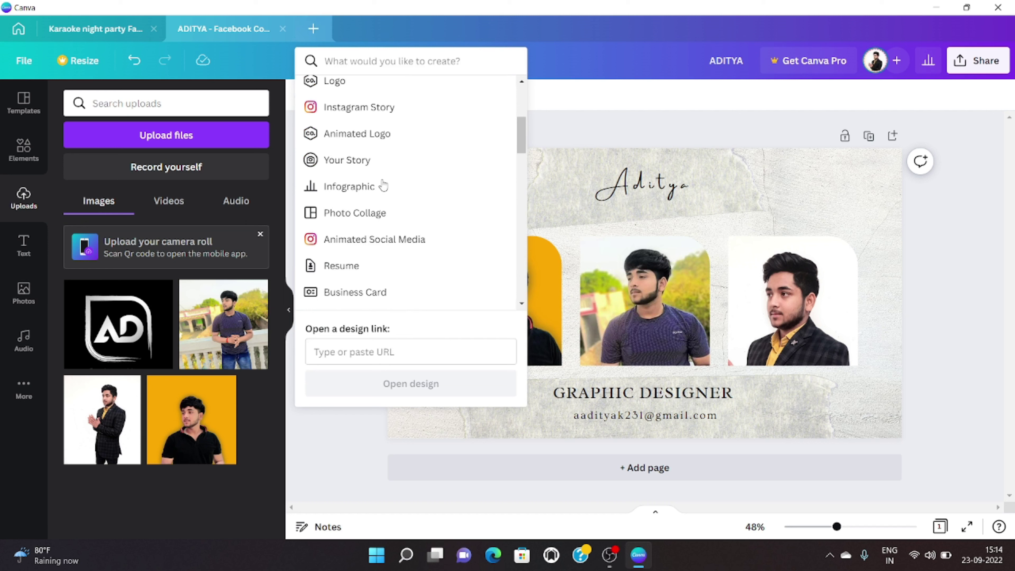
{"action": "scroll", "coordinate": [384, 196], "scroll_direction": "down", "scroll_amount": 3}
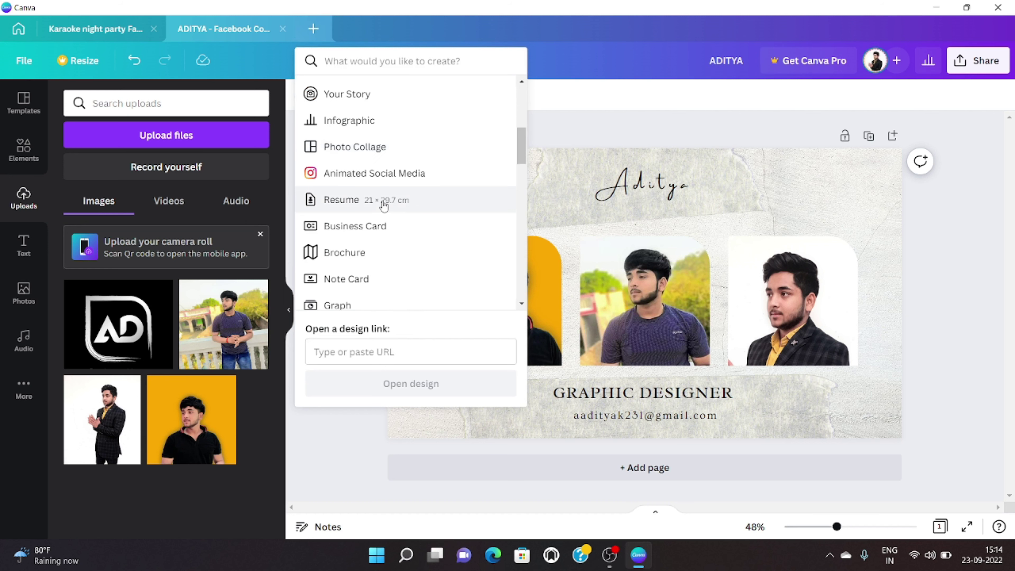
{"action": "scroll", "coordinate": [384, 205], "scroll_direction": "down", "scroll_amount": 5}
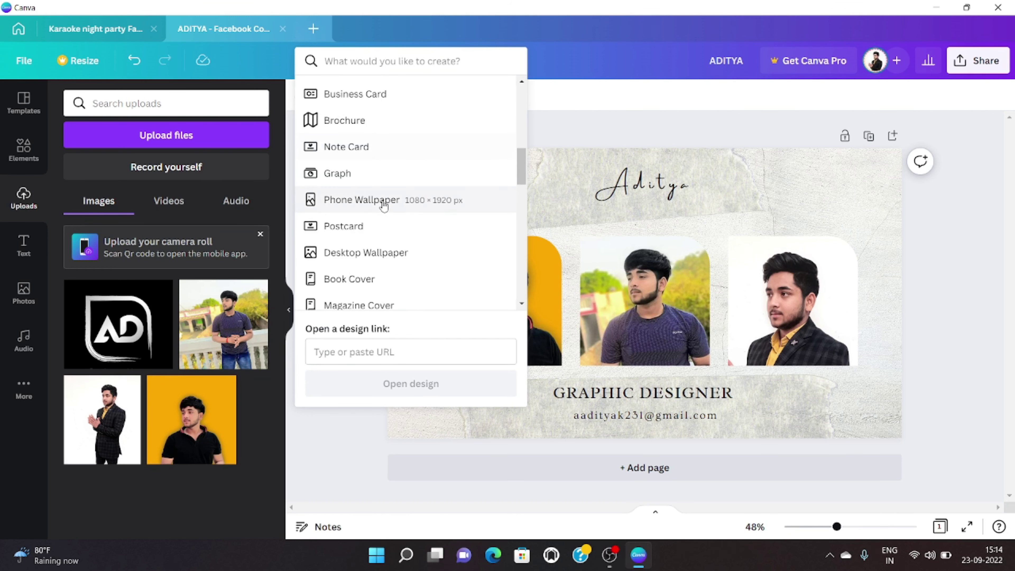
{"action": "scroll", "coordinate": [384, 204], "scroll_direction": "down", "scroll_amount": 2}
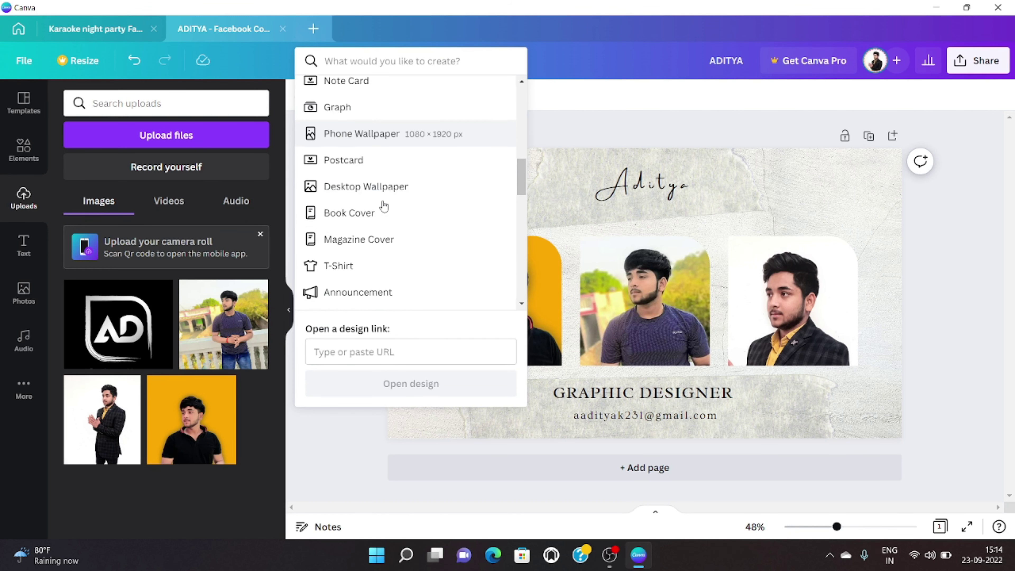
{"action": "left_click", "coordinate": [419, 141]}
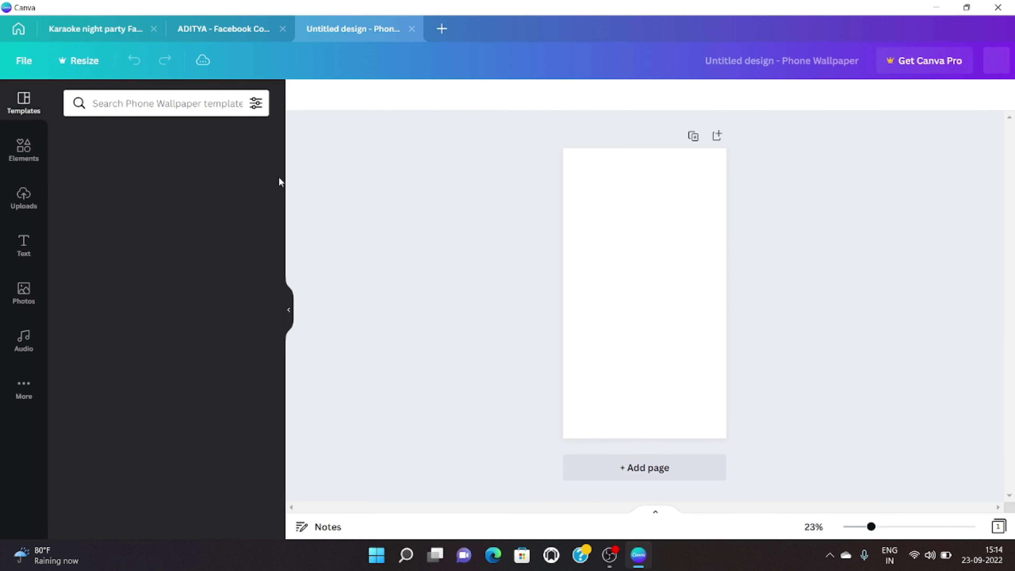
Step: Try the blue night-street, black-and-gold sparkle and photo collage wallpaper templates
{"action": "scroll", "coordinate": [168, 280], "scroll_direction": "down", "scroll_amount": 5}
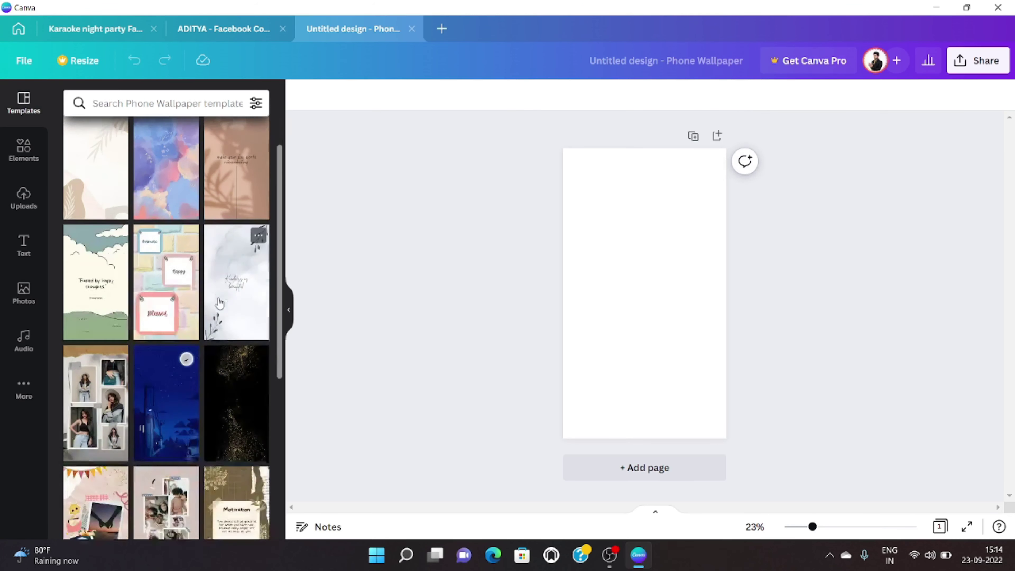
{"action": "left_click", "coordinate": [168, 264]}
{"action": "scroll", "coordinate": [225, 347], "scroll_direction": "down", "scroll_amount": 5}
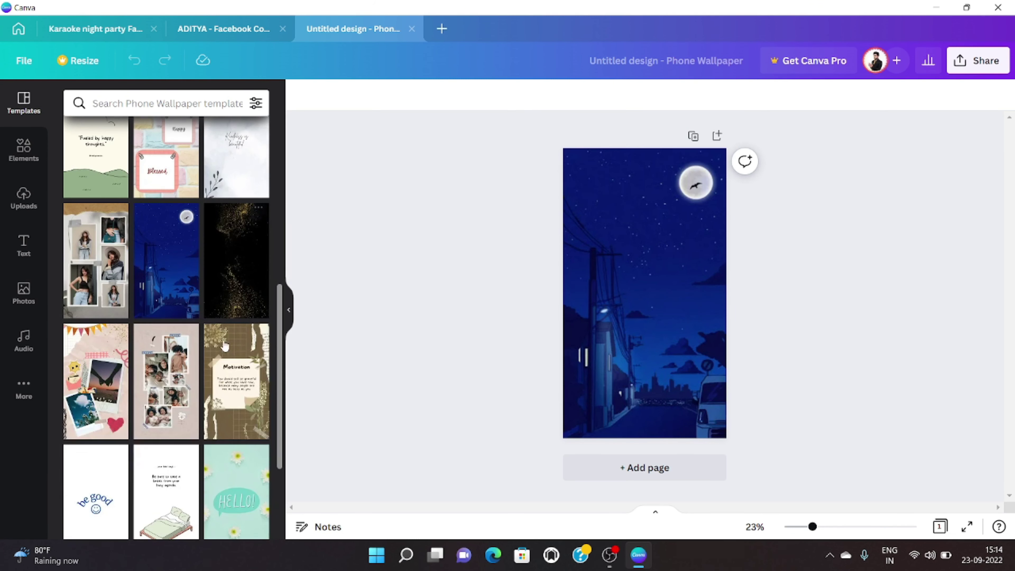
{"action": "left_click", "coordinate": [227, 285]}
{"action": "scroll", "coordinate": [230, 348], "scroll_direction": "down", "scroll_amount": 4}
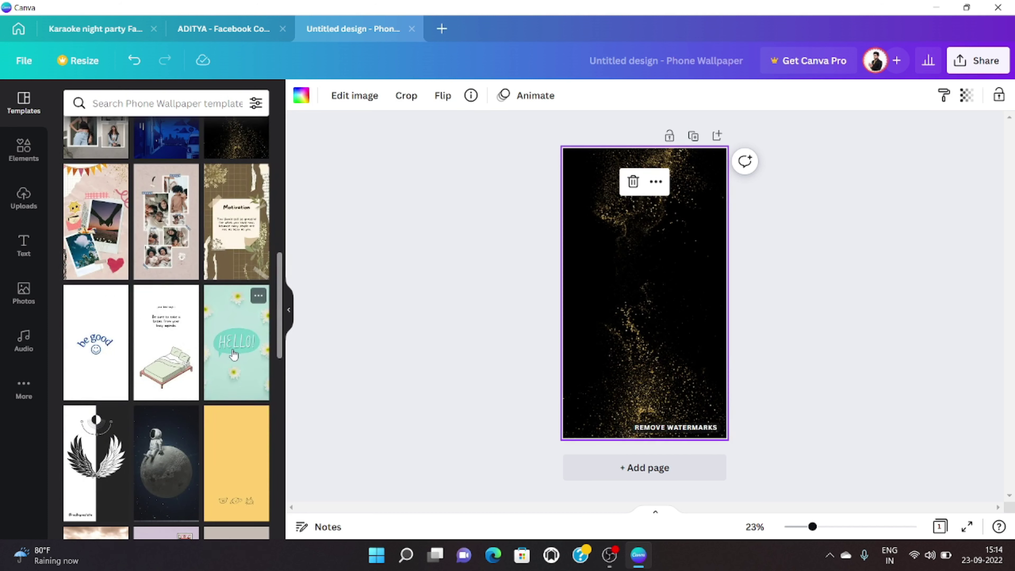
{"action": "scroll", "coordinate": [228, 349], "scroll_direction": "up", "scroll_amount": 2}
{"action": "left_click", "coordinate": [72, 199]}
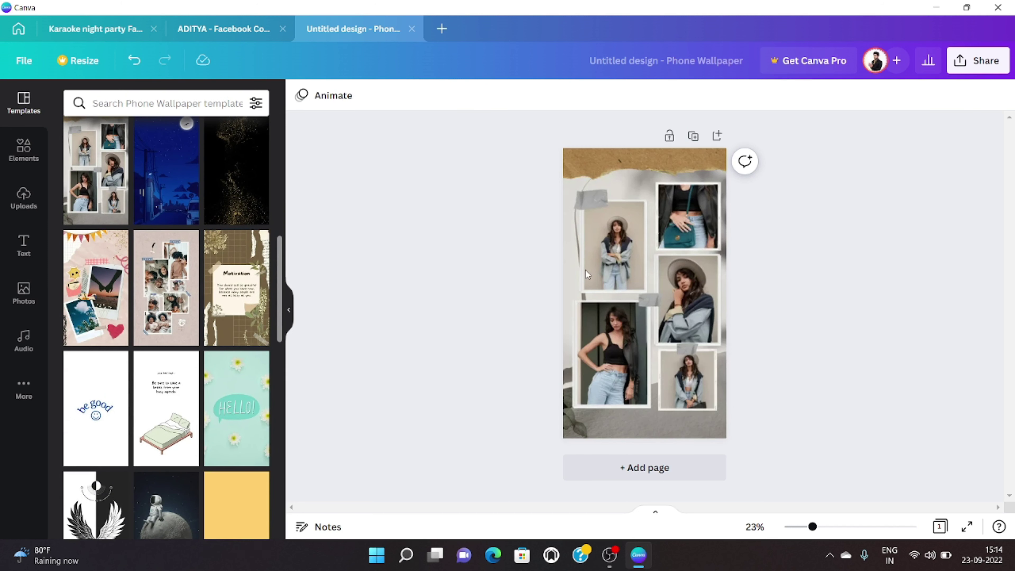
{"action": "left_click", "coordinate": [693, 296]}
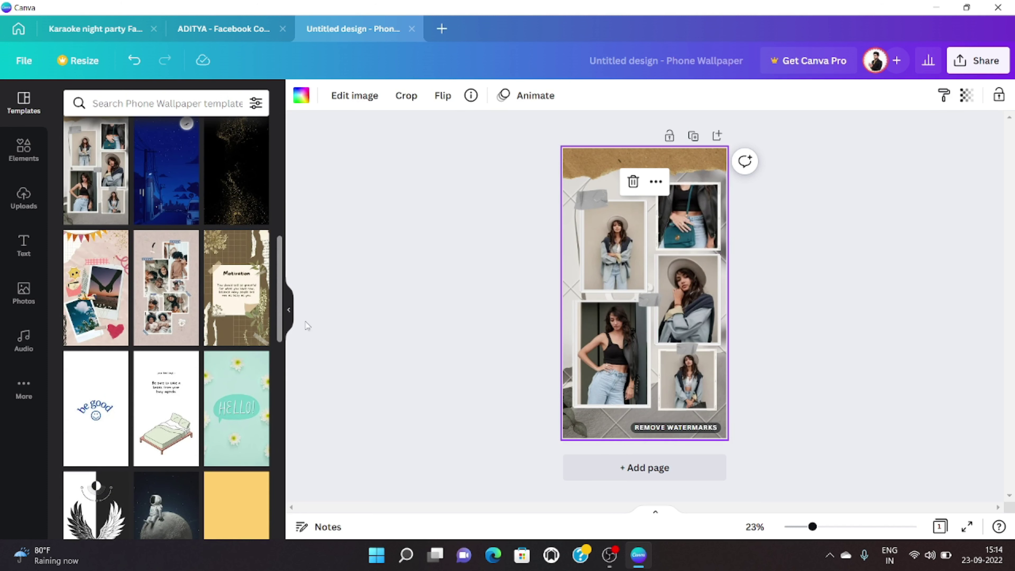
Step: Apply the Hello September template, then delete its content to blank the page
{"action": "scroll", "coordinate": [252, 330], "scroll_direction": "down", "scroll_amount": 5}
{"action": "scroll", "coordinate": [252, 330], "scroll_direction": "down", "scroll_amount": 6}
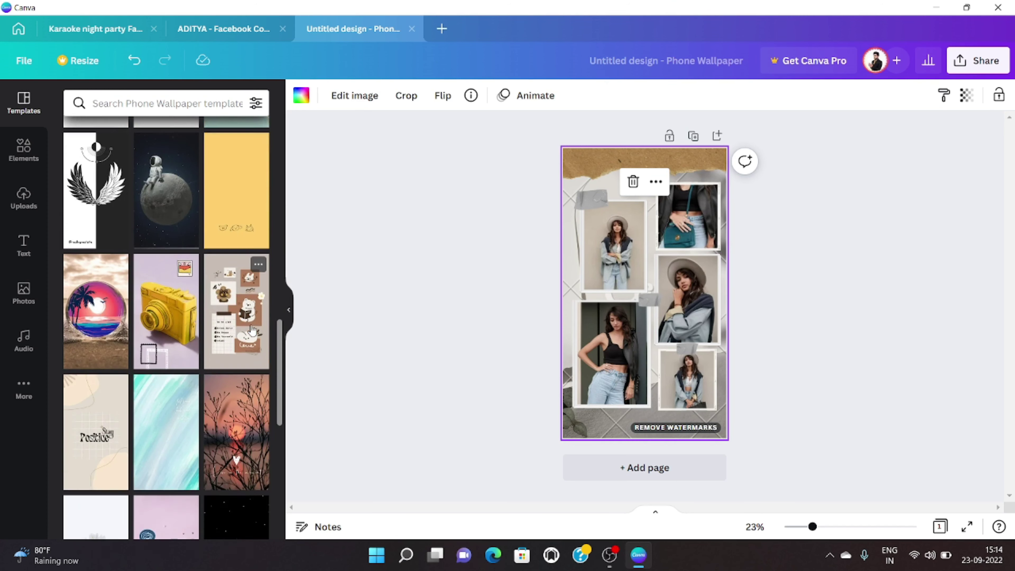
{"action": "scroll", "coordinate": [252, 331], "scroll_direction": "down", "scroll_amount": 3}
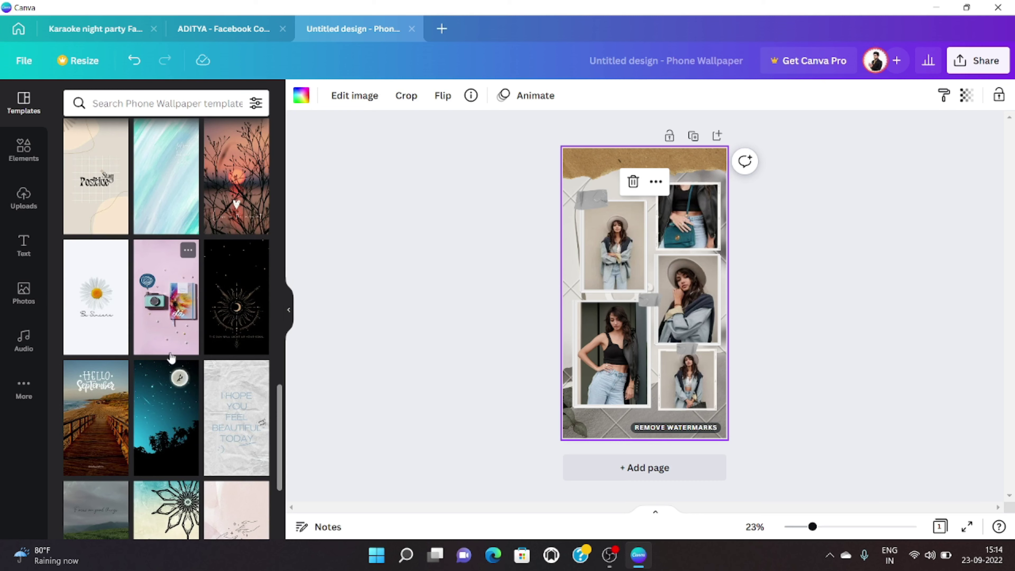
{"action": "scroll", "coordinate": [171, 357], "scroll_direction": "down", "scroll_amount": 3}
{"action": "scroll", "coordinate": [171, 358], "scroll_direction": "down", "scroll_amount": 2}
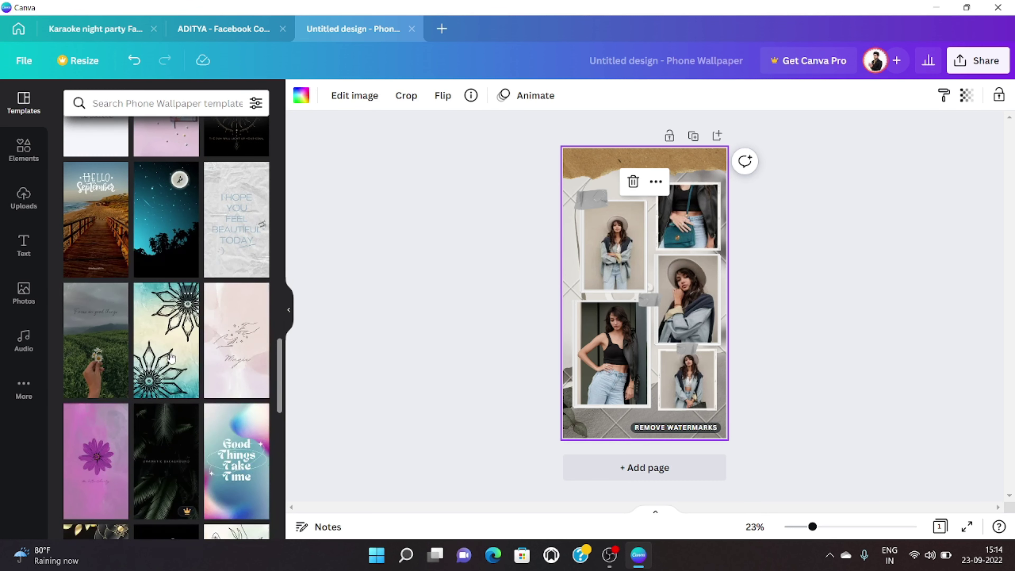
{"action": "left_click", "coordinate": [103, 267]}
{"action": "left_click", "coordinate": [631, 247]}
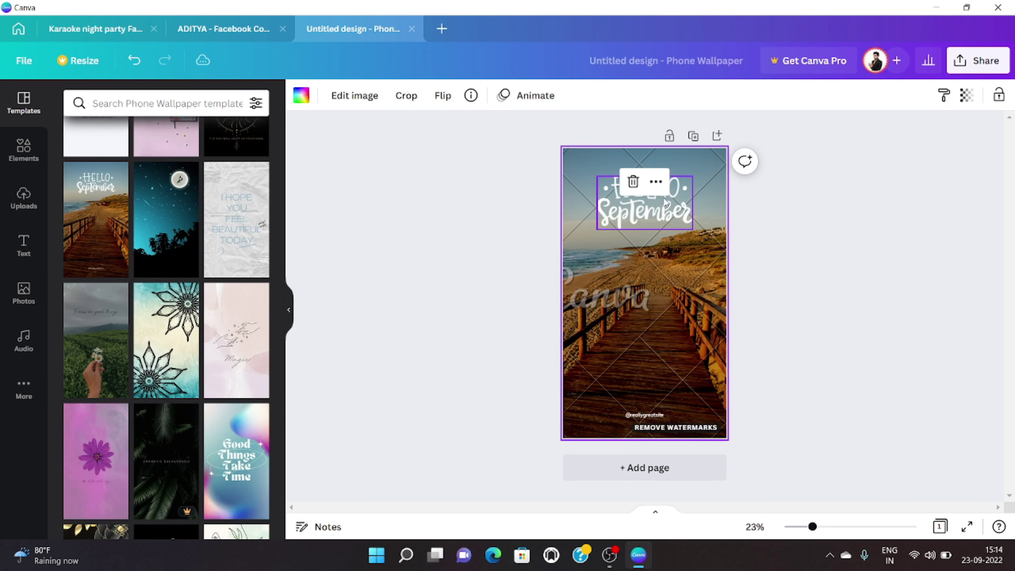
{"action": "left_click", "coordinate": [652, 292]}
{"action": "left_click", "coordinate": [636, 180]}
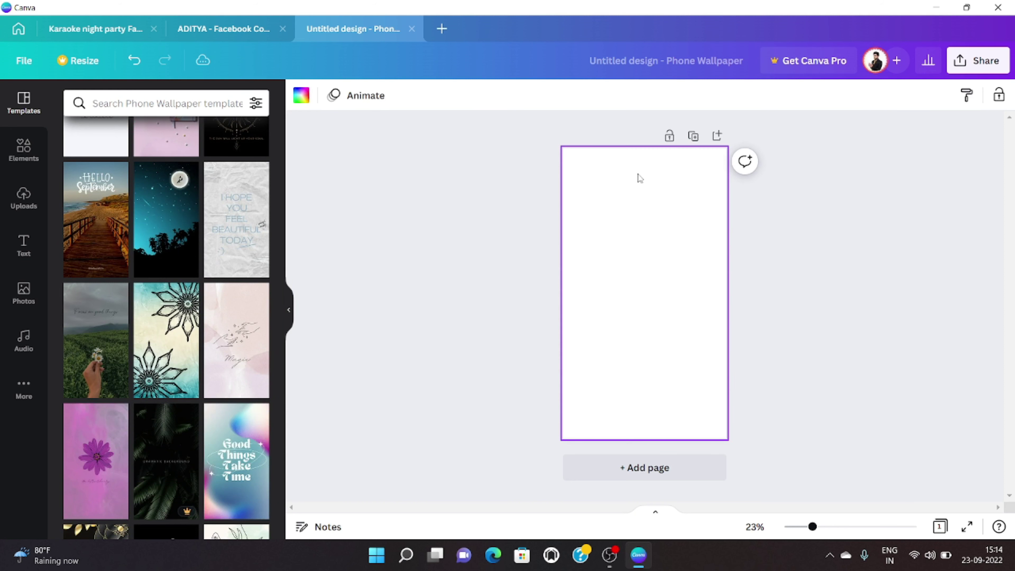
Step: Apply the beige template with the polaroid-framed couple photo
{"action": "scroll", "coordinate": [146, 304], "scroll_direction": "down", "scroll_amount": 5}
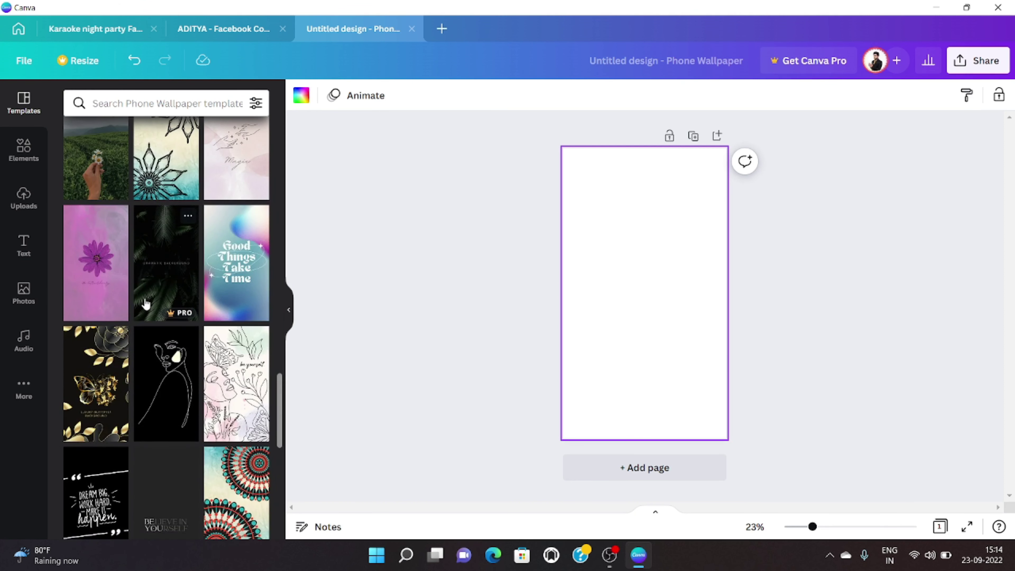
{"action": "scroll", "coordinate": [152, 294], "scroll_direction": "down", "scroll_amount": 8}
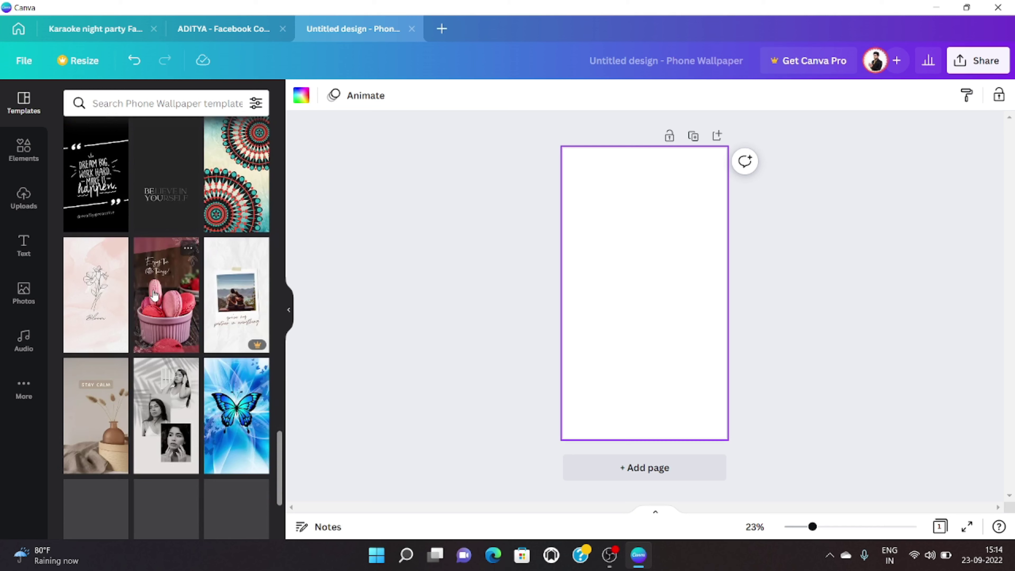
{"action": "scroll", "coordinate": [155, 295], "scroll_direction": "down", "scroll_amount": 6}
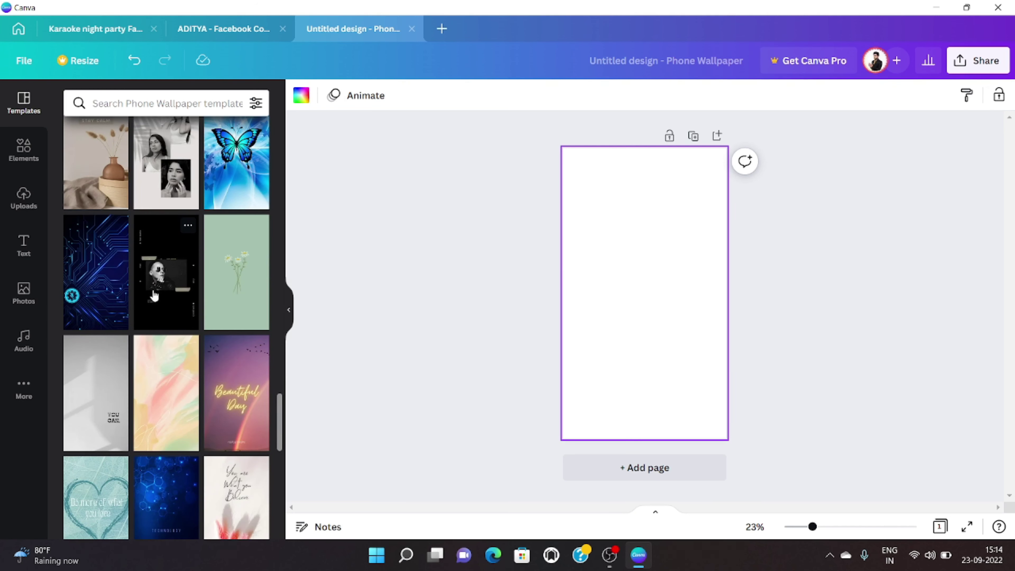
{"action": "scroll", "coordinate": [155, 296], "scroll_direction": "down", "scroll_amount": 11}
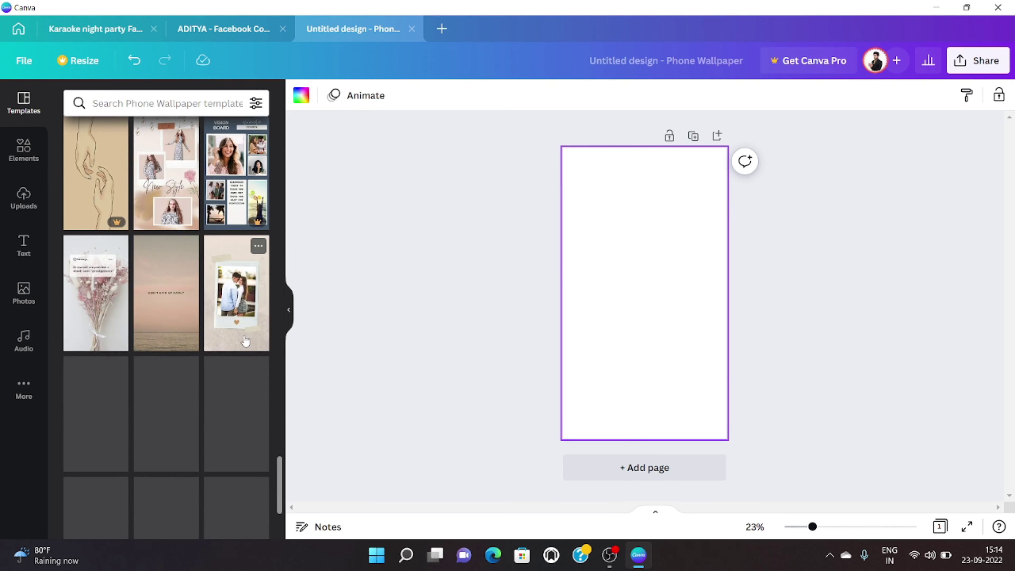
{"action": "left_click", "coordinate": [246, 342]}
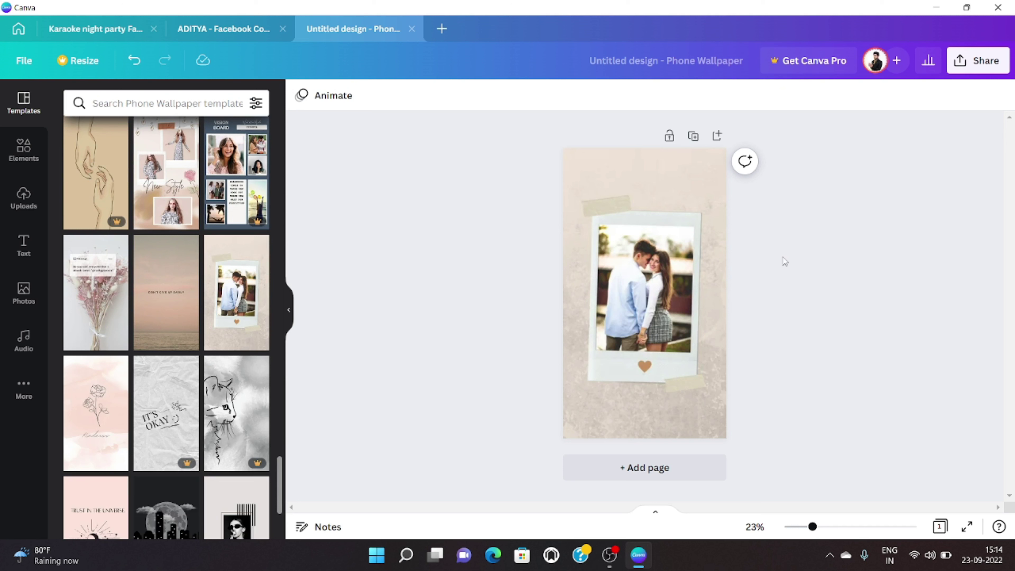
Step: Swap the couple photo in the polaroid frame for the uploaded navy T-shirt photo
{"action": "left_click", "coordinate": [623, 283]}
{"action": "left_click", "coordinate": [634, 272]}
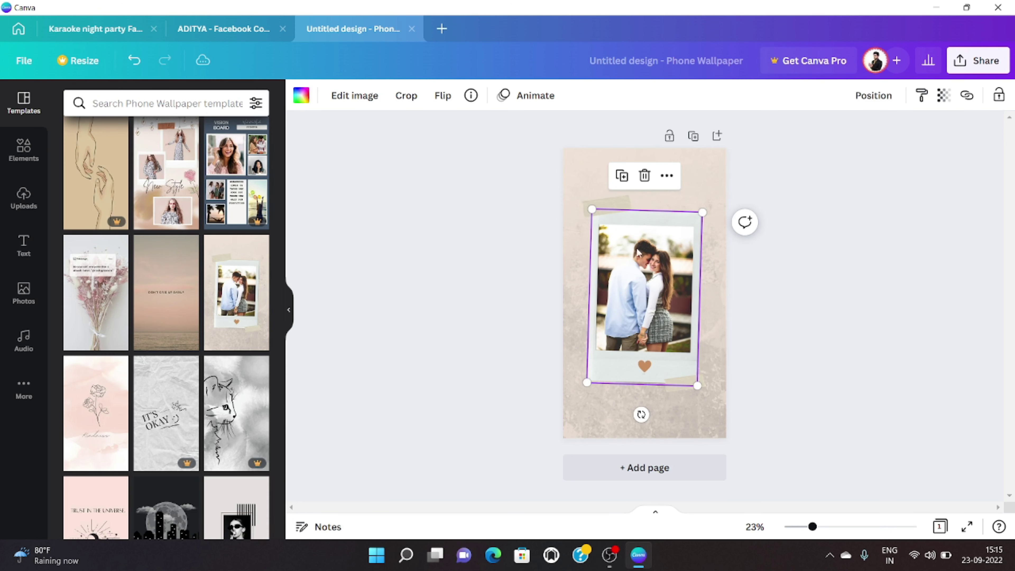
{"action": "mouse_move", "coordinate": [644, 176]}
{"action": "left_click", "coordinate": [644, 209]}
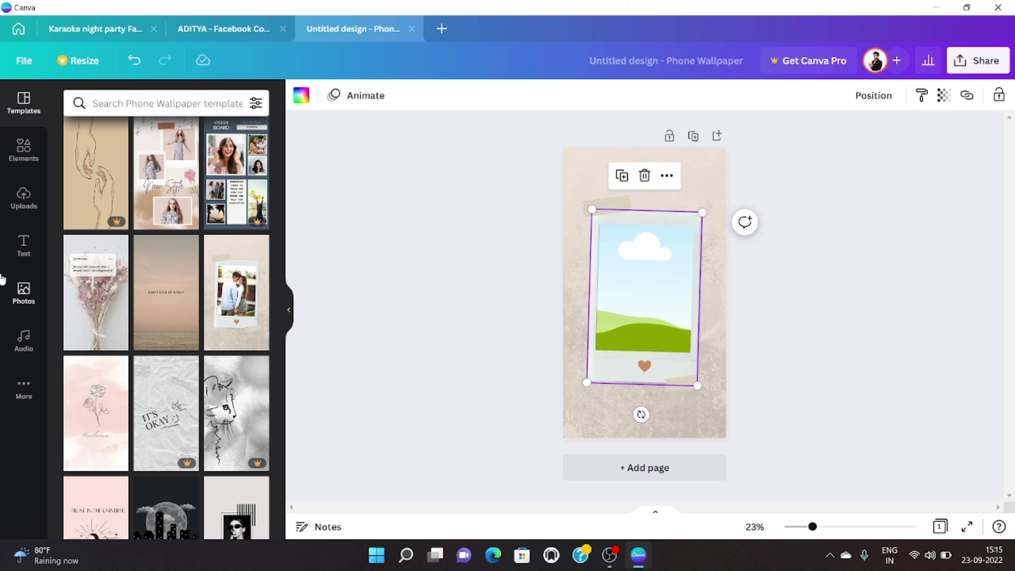
{"action": "left_click", "coordinate": [23, 197]}
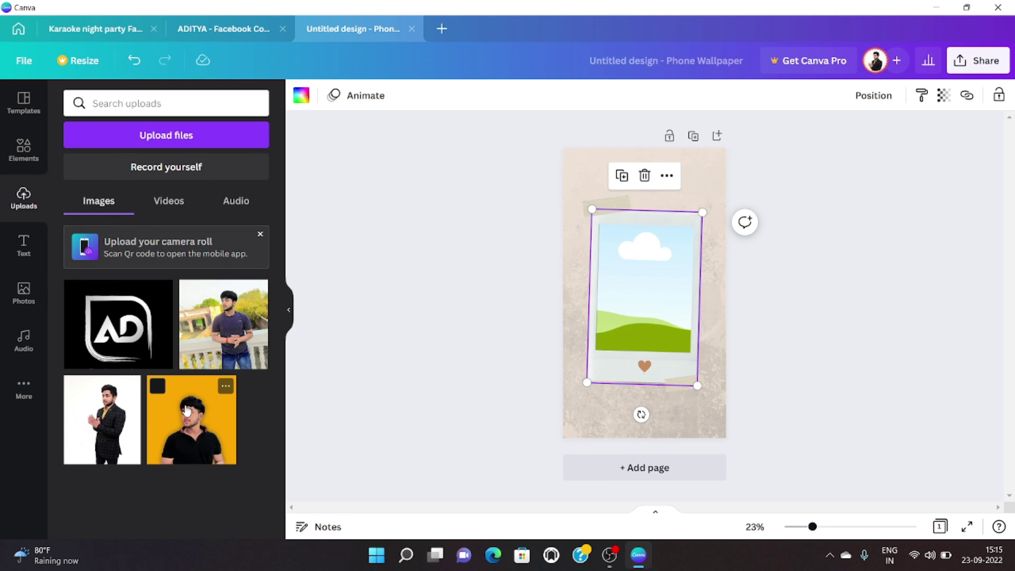
{"action": "left_click_drag", "start_coordinate": [224, 324], "coordinate": [710, 396]}
Step: Crop and reposition the T-shirt photo inside the frame, then bring up the new-design list
{"action": "double_click", "coordinate": [688, 357]}
{"action": "left_click_drag", "start_coordinate": [647, 368], "coordinate": [663, 379]}
{"action": "left_click_drag", "start_coordinate": [725, 400], "coordinate": [694, 379]}
{"action": "left_click", "coordinate": [831, 370]}
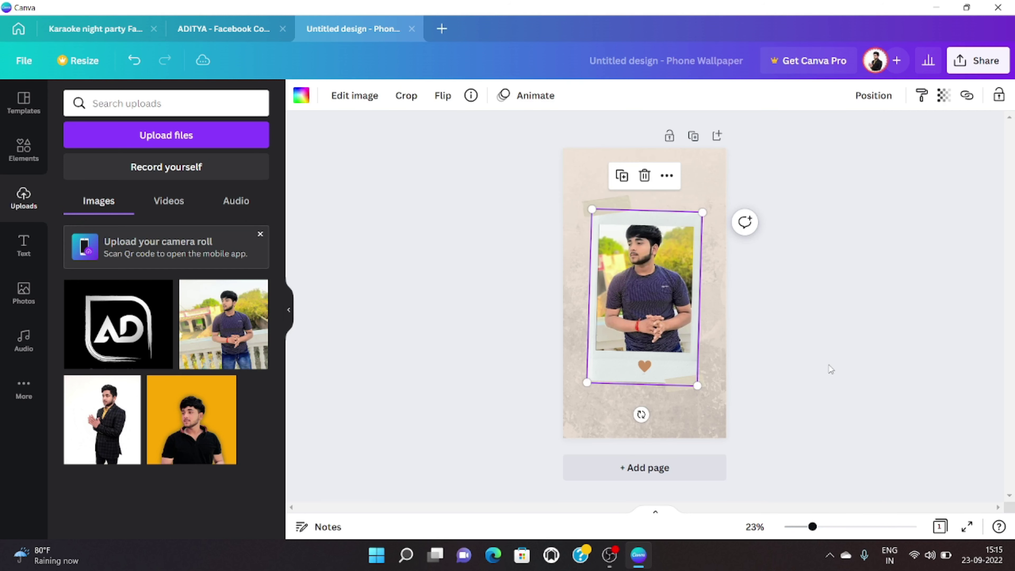
{"action": "double_click", "coordinate": [682, 361]}
{"action": "left_click_drag", "start_coordinate": [654, 328], "coordinate": [653, 342]}
{"action": "left_click", "coordinate": [806, 316]}
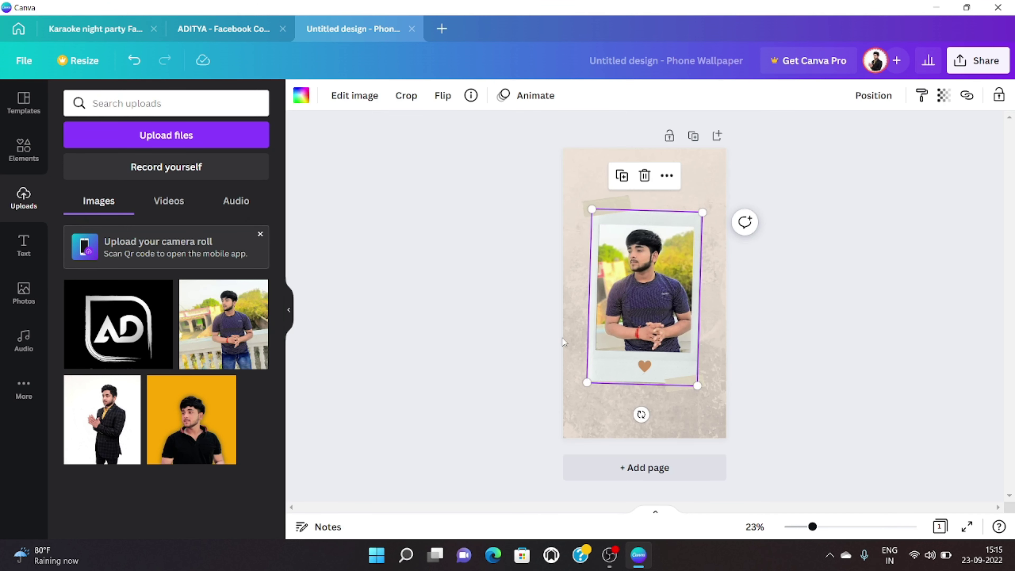
{"action": "left_click", "coordinate": [509, 292]}
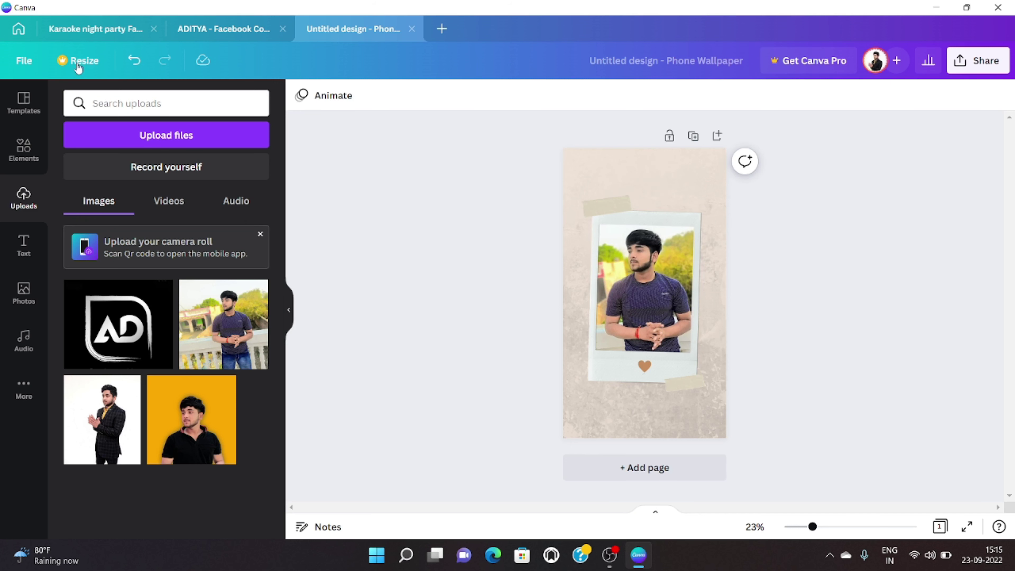
{"action": "left_click", "coordinate": [442, 28]}
{"action": "scroll", "coordinate": [465, 277], "scroll_direction": "down", "scroll_amount": 8}
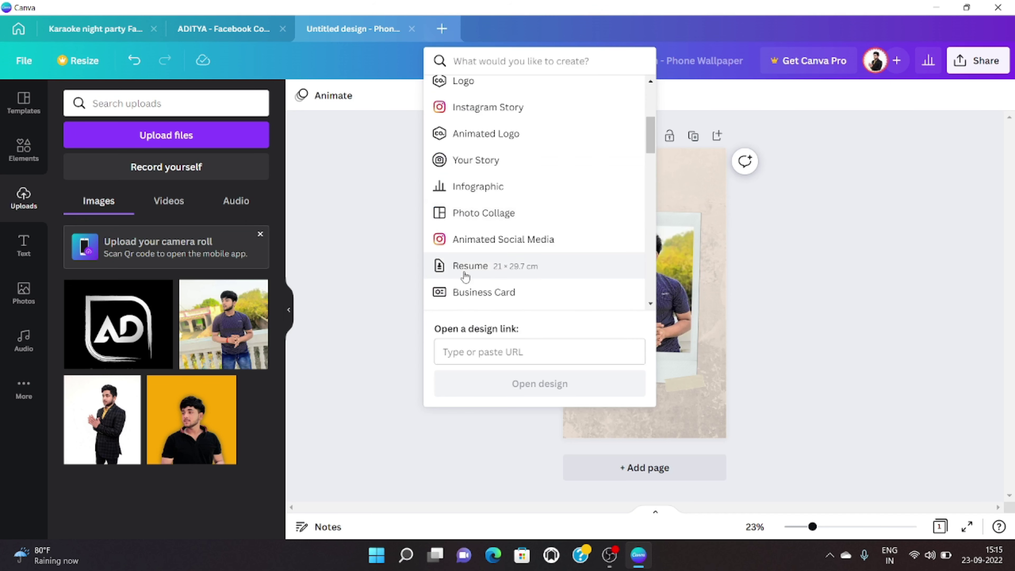